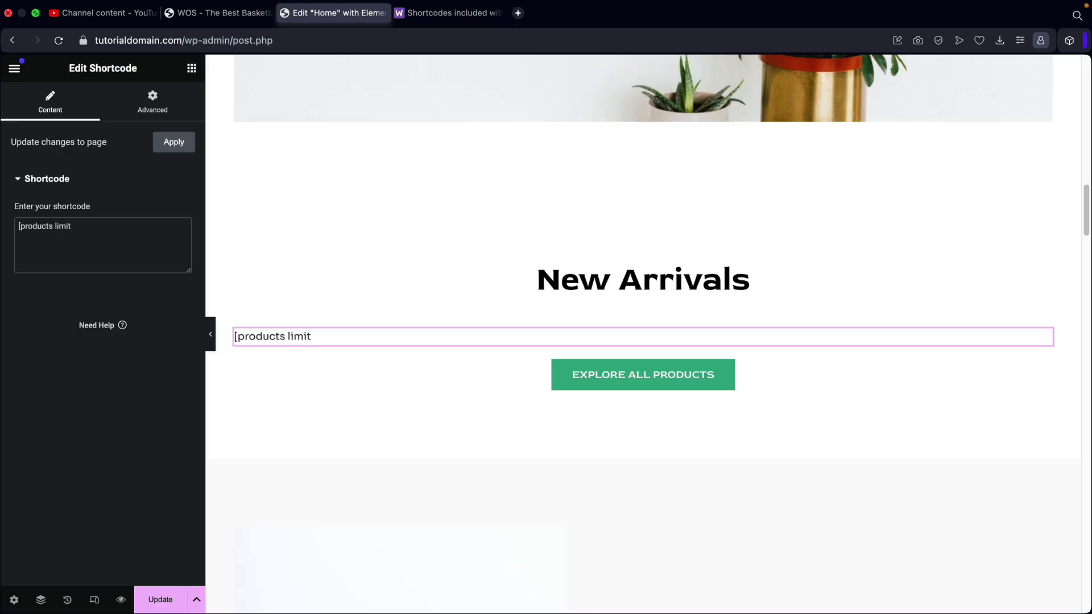
Finish typing the shortcode so it reads [products limit="8" columns="4"].
{"action": "type", "text": "8\""}
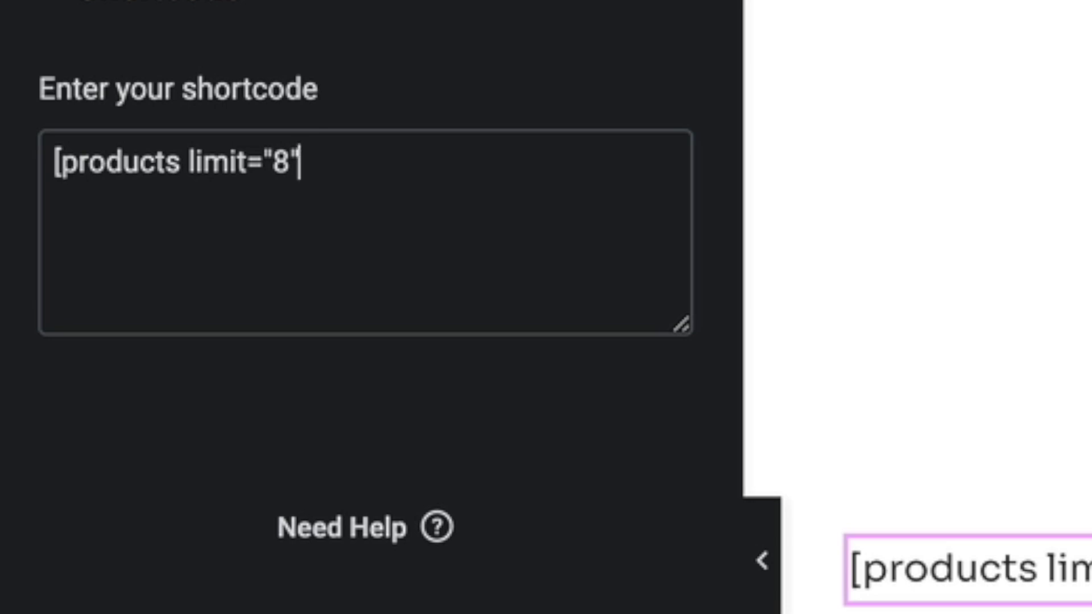
{"action": "type", "text": " columns=\""}
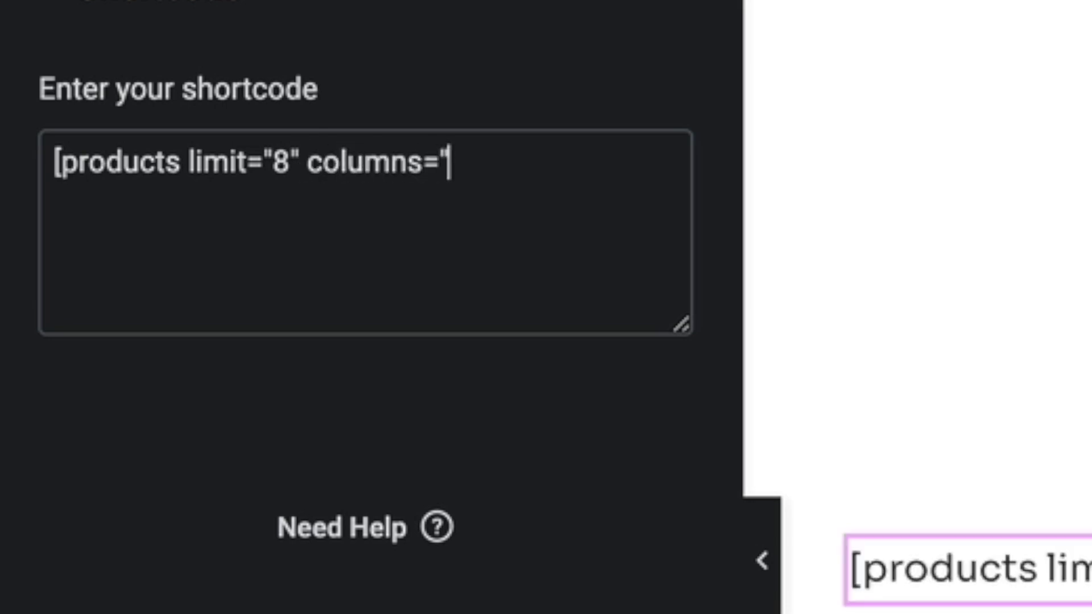
{"action": "type", "text": "4\""}
{"action": "type", "text": "]"}
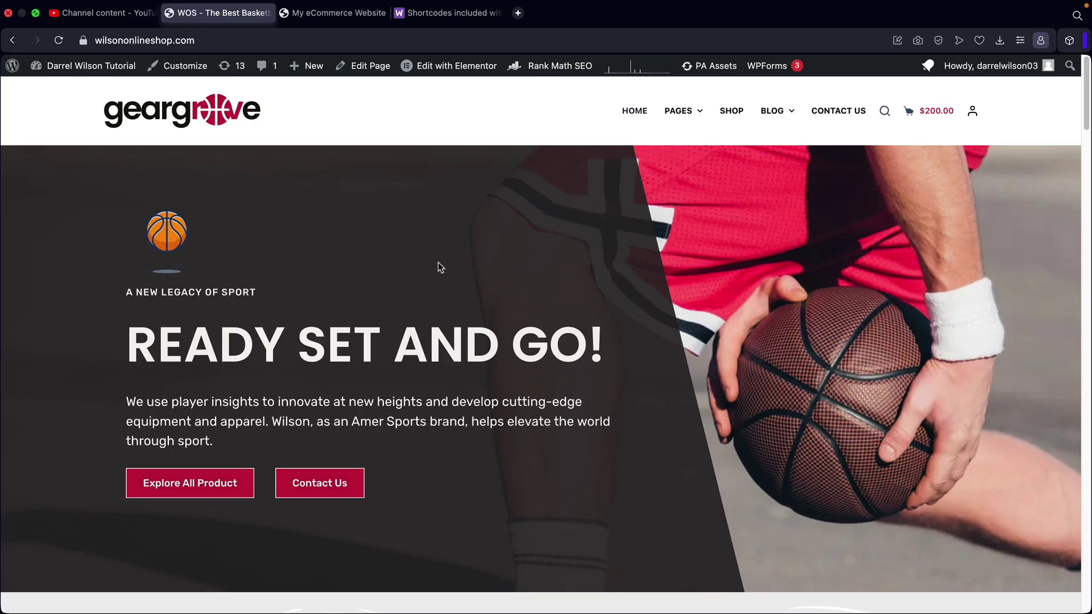
Look over the demo shop's newest products, then open the Antiques store homepage in Elementor.
{"action": "scroll", "coordinate": [438, 267], "scroll_direction": "down", "scroll_amount": 5}
{"action": "scroll", "coordinate": [265, 313], "scroll_direction": "down", "scroll_amount": 12}
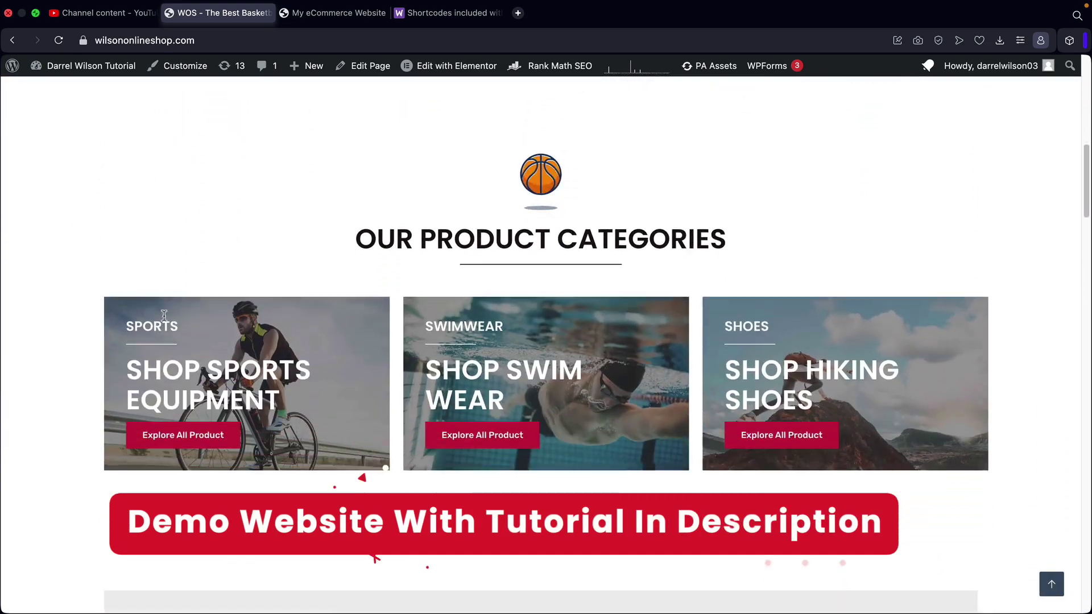
{"action": "scroll", "coordinate": [121, 320], "scroll_direction": "down", "scroll_amount": 1}
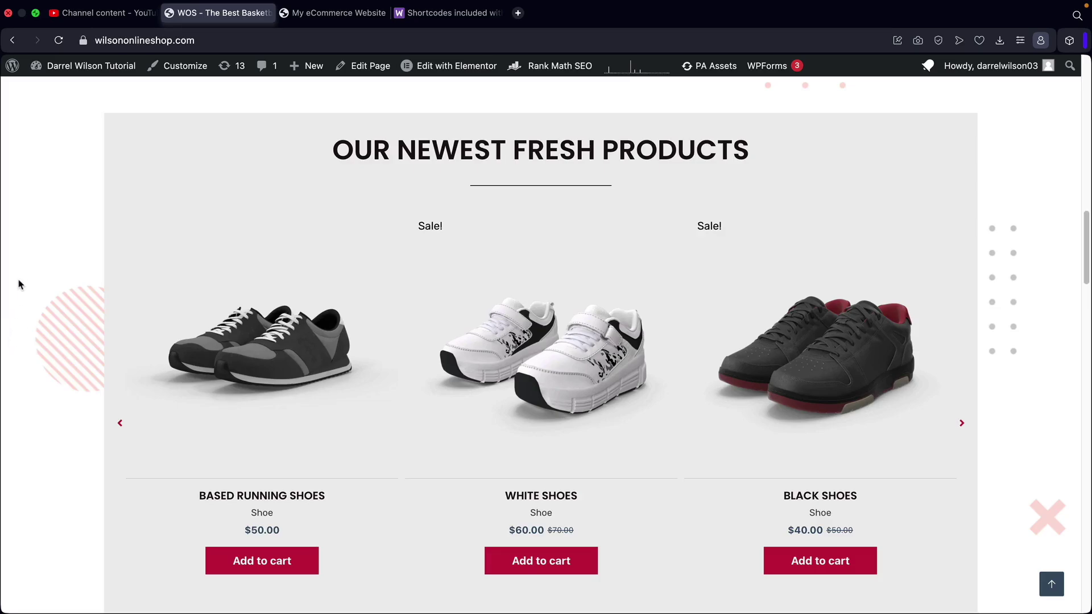
{"action": "left_click", "coordinate": [315, 13]}
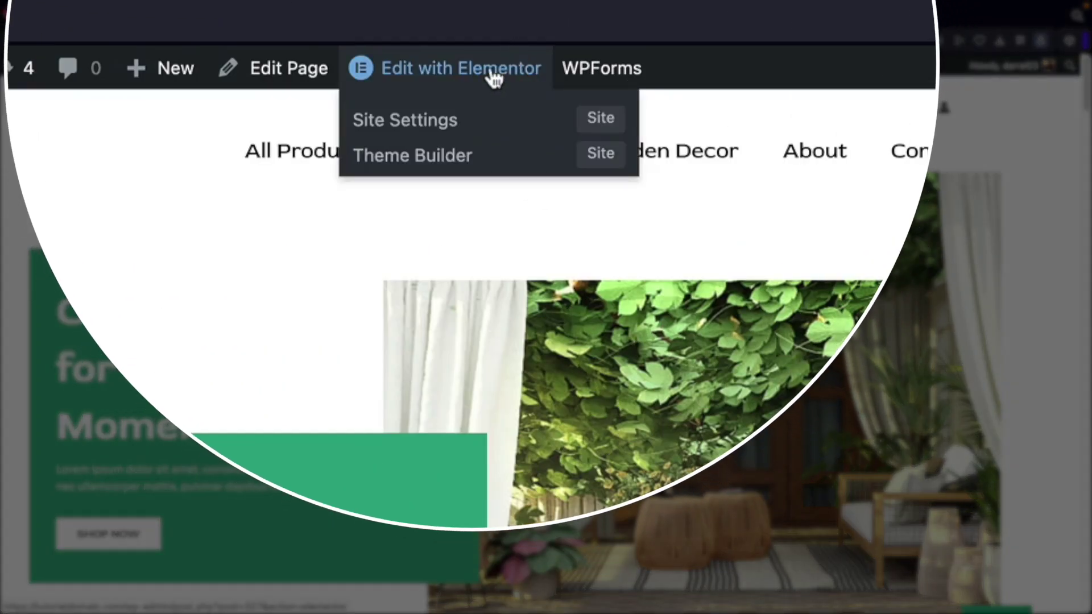
{"action": "left_click", "coordinate": [488, 72]}
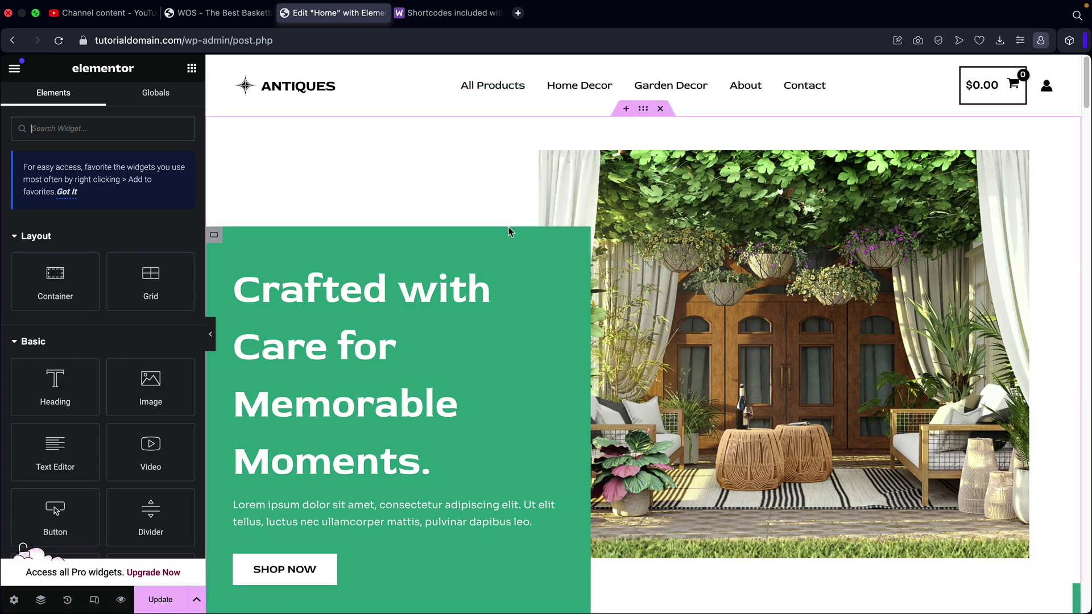
{"action": "scroll", "coordinate": [509, 231], "scroll_direction": "down", "scroll_amount": 10}
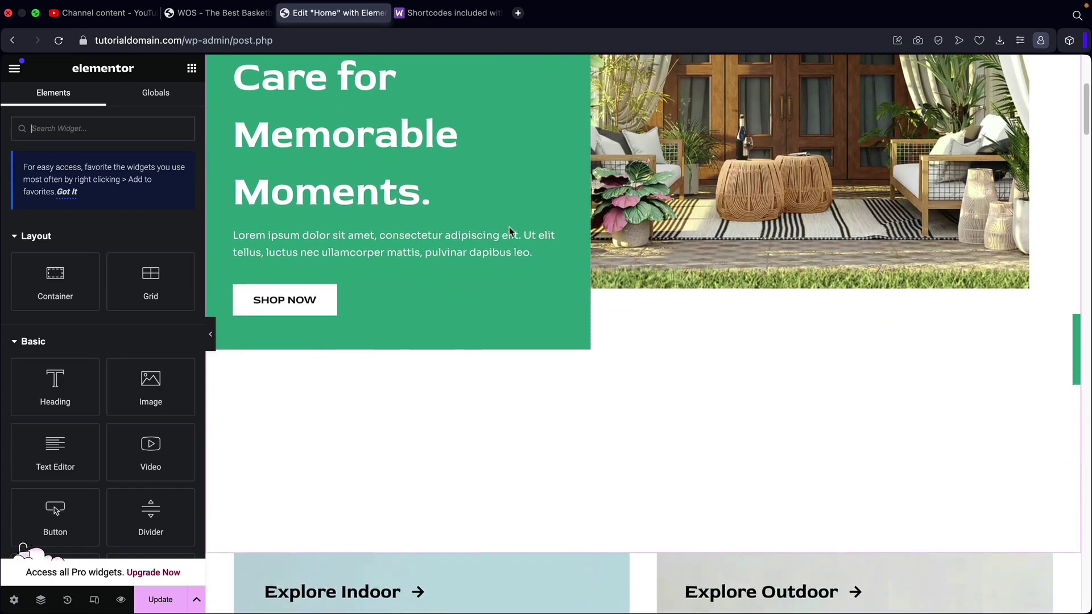
{"action": "scroll", "coordinate": [509, 232], "scroll_direction": "down", "scroll_amount": 10}
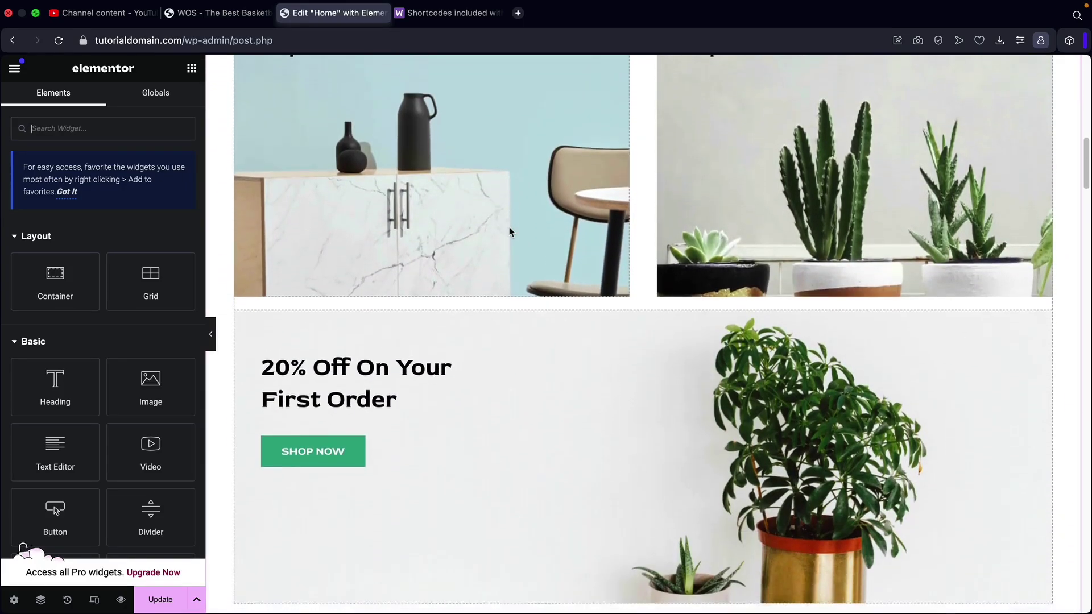
{"action": "scroll", "coordinate": [509, 231], "scroll_direction": "down", "scroll_amount": 5}
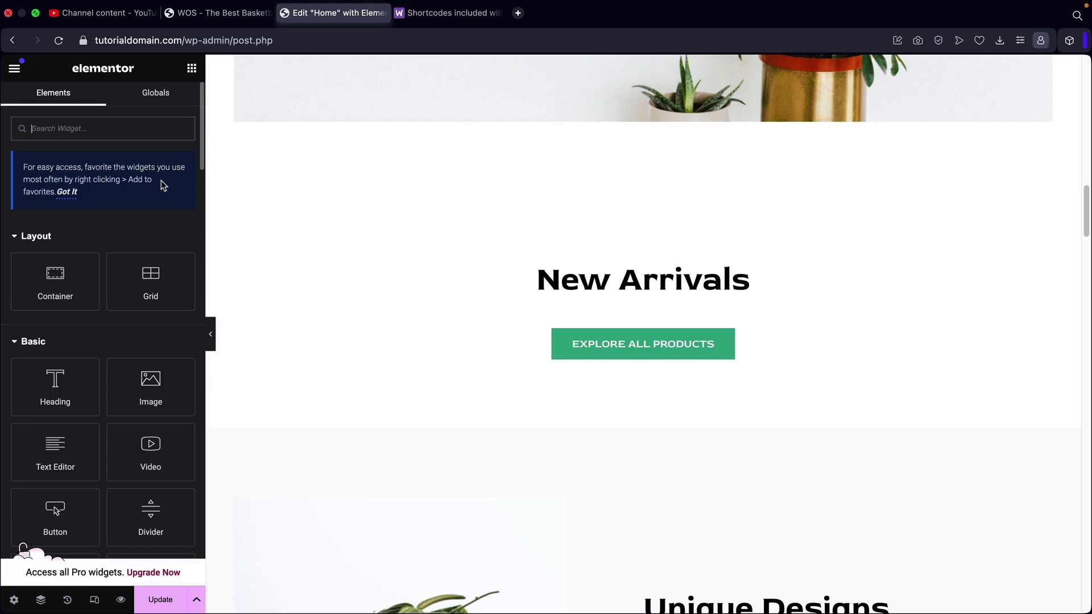
{"action": "left_click", "coordinate": [85, 128]}
{"action": "type", "text": "text"}
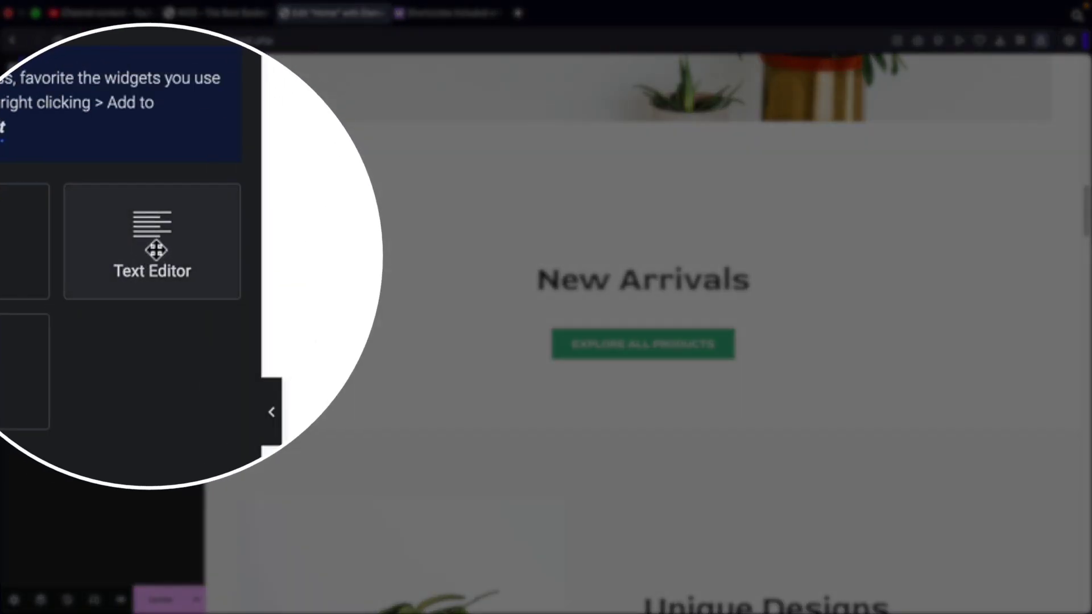
{"action": "left_click_drag", "start_coordinate": [155, 250], "coordinate": [584, 333]}
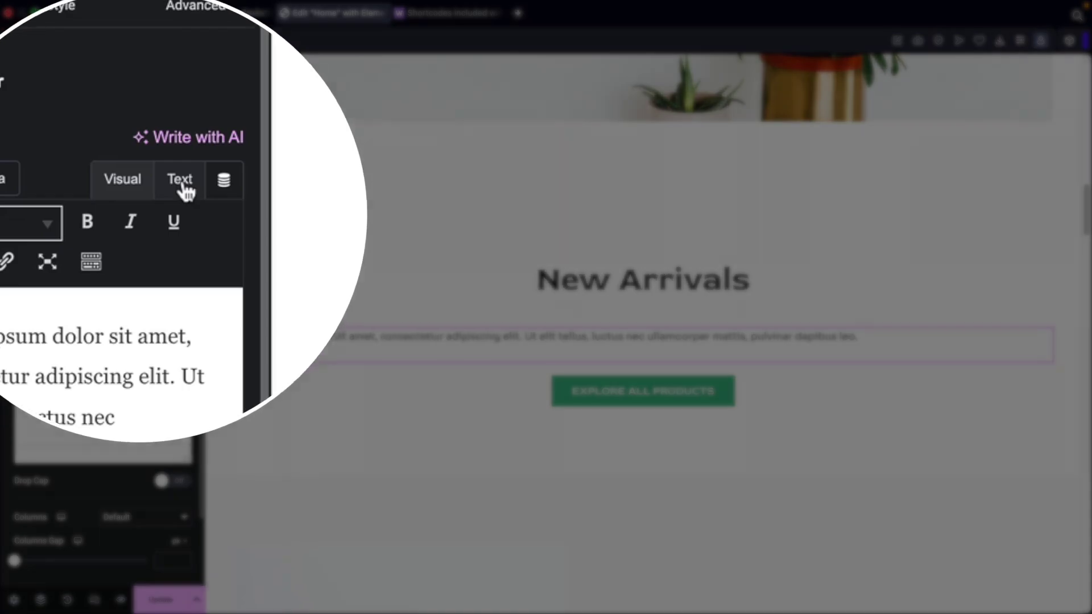
{"action": "left_click", "coordinate": [185, 191]}
{"action": "left_click_drag", "start_coordinate": [158, 413], "coordinate": [2, 268]}
{"action": "key", "text": "BackSpace"}
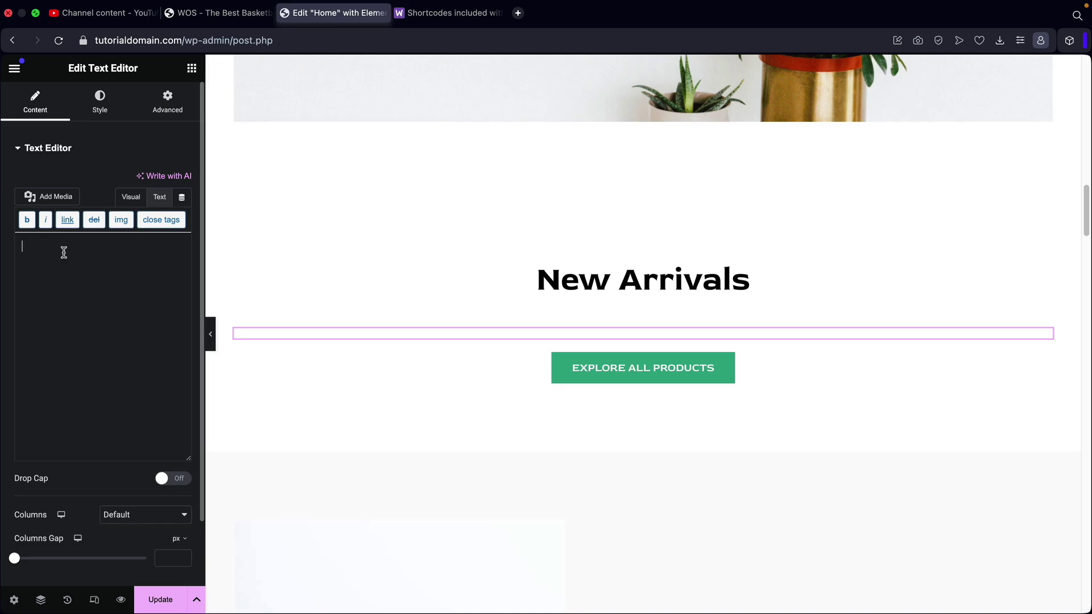
{"action": "right_click", "coordinate": [504, 334]}
{"action": "left_click", "coordinate": [566, 603]}
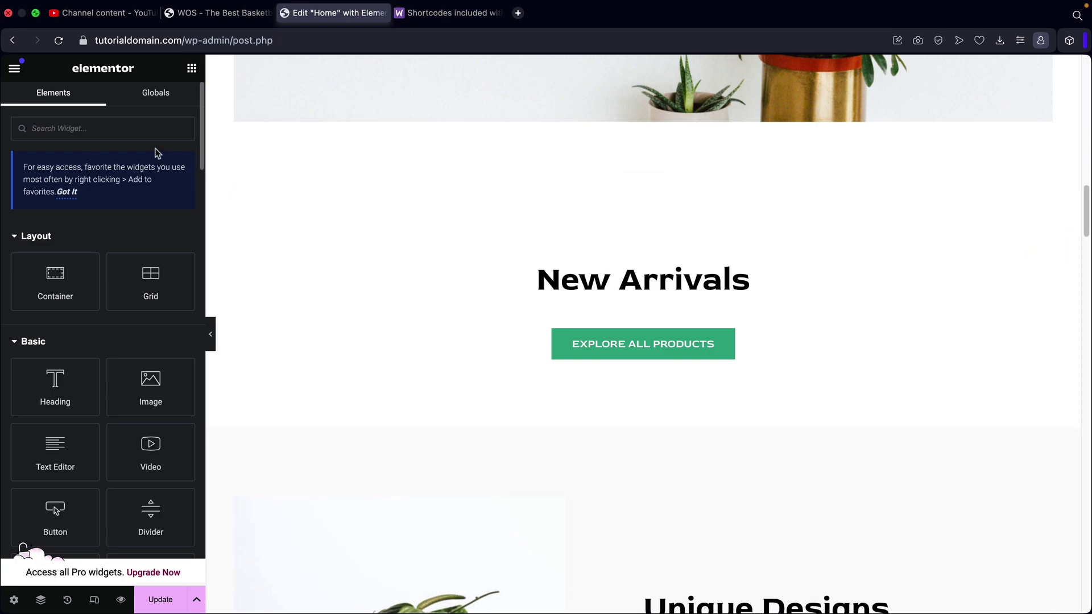
Place a Shortcode widget below New Arrivals containing [products limit="8" columns="4"].
{"action": "type", "text": "short"}
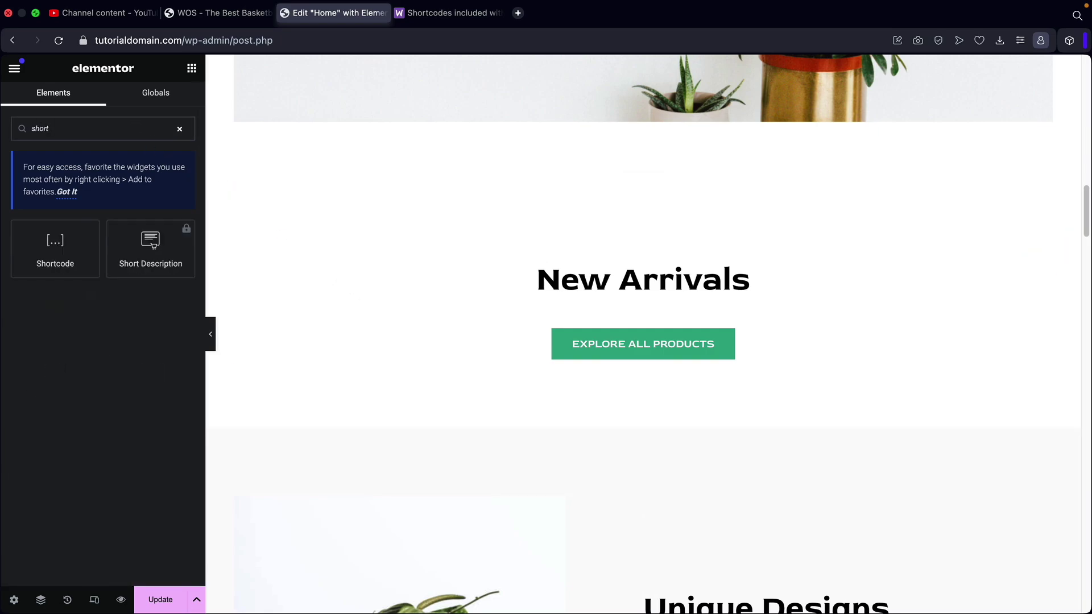
{"action": "left_click_drag", "start_coordinate": [63, 260], "coordinate": [594, 304]}
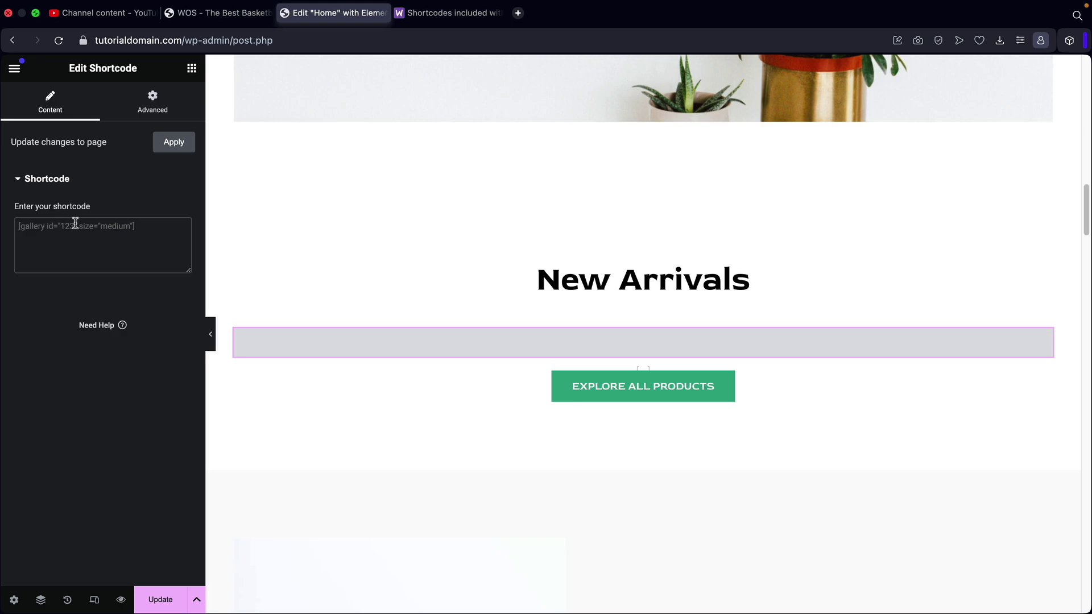
{"action": "type", "text": "["}
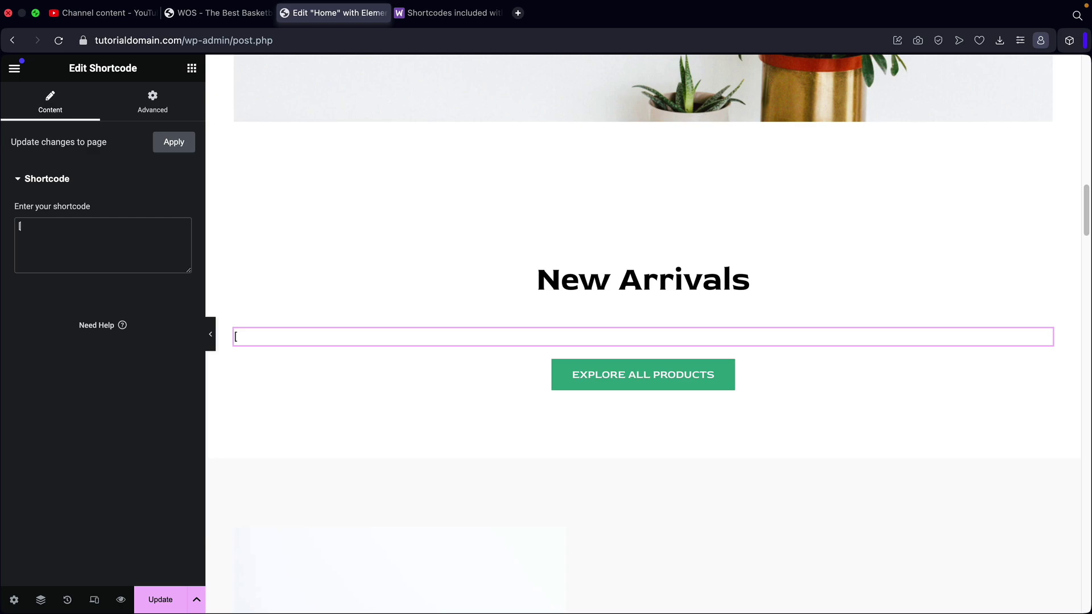
{"action": "type", "text": "products li"}
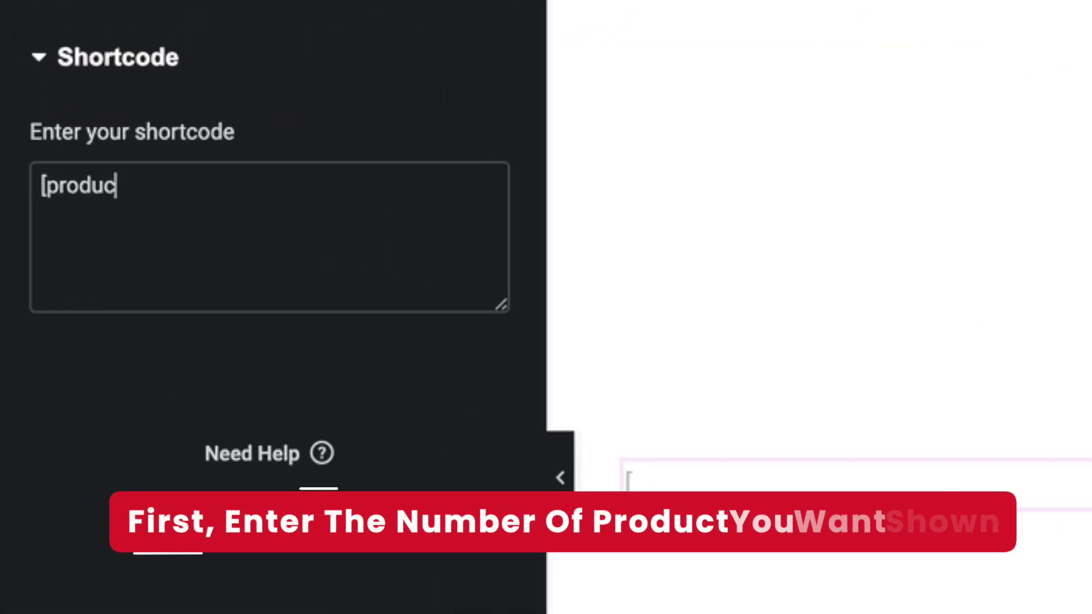
{"action": "type", "text": "mit"}
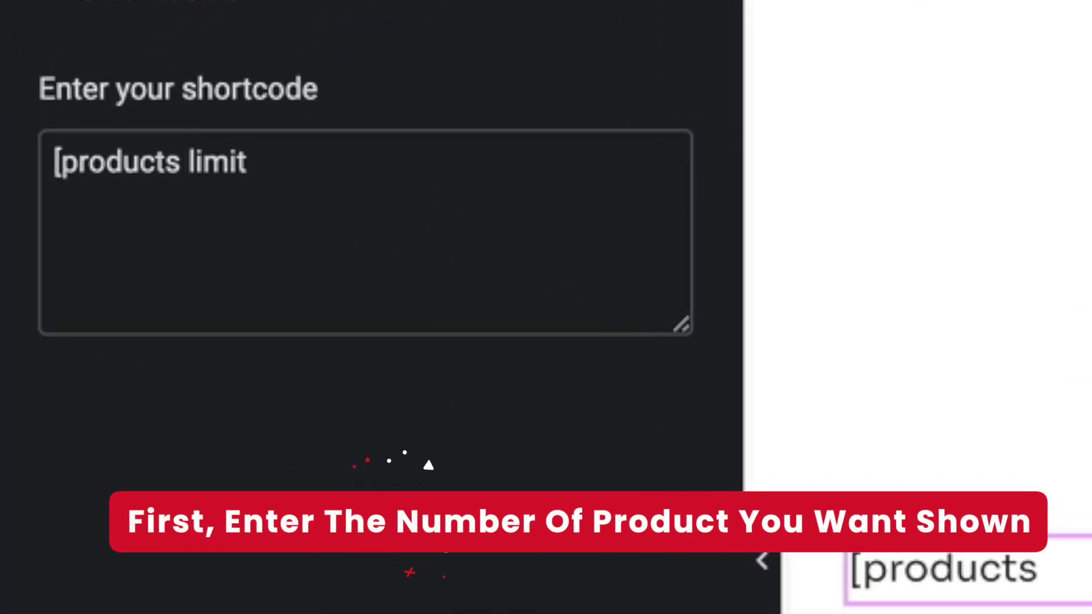
{"action": "type", "text": "=\""}
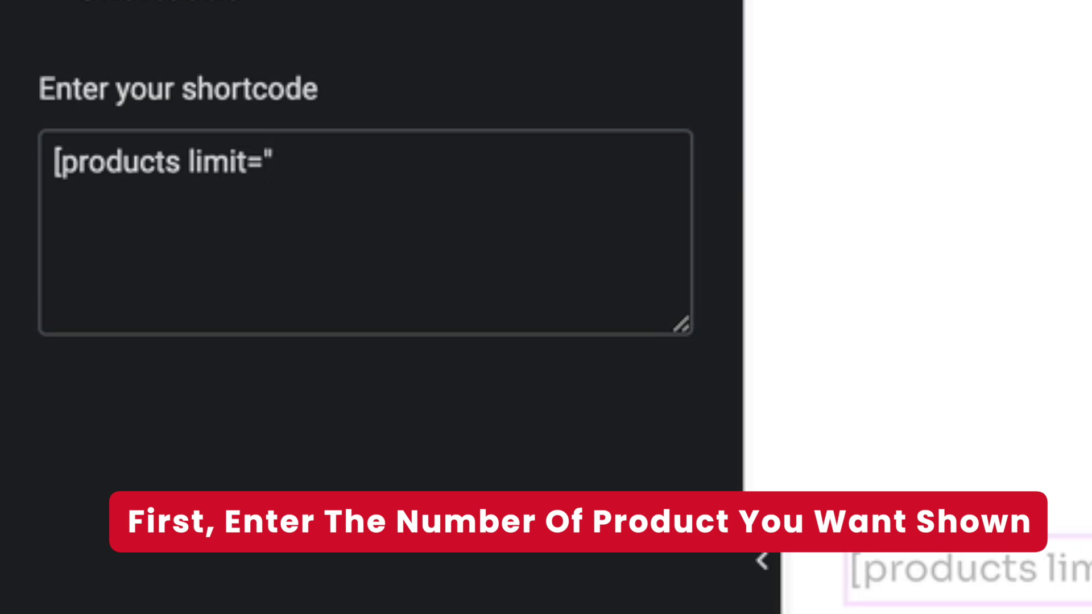
{"action": "type", "text": "8\""}
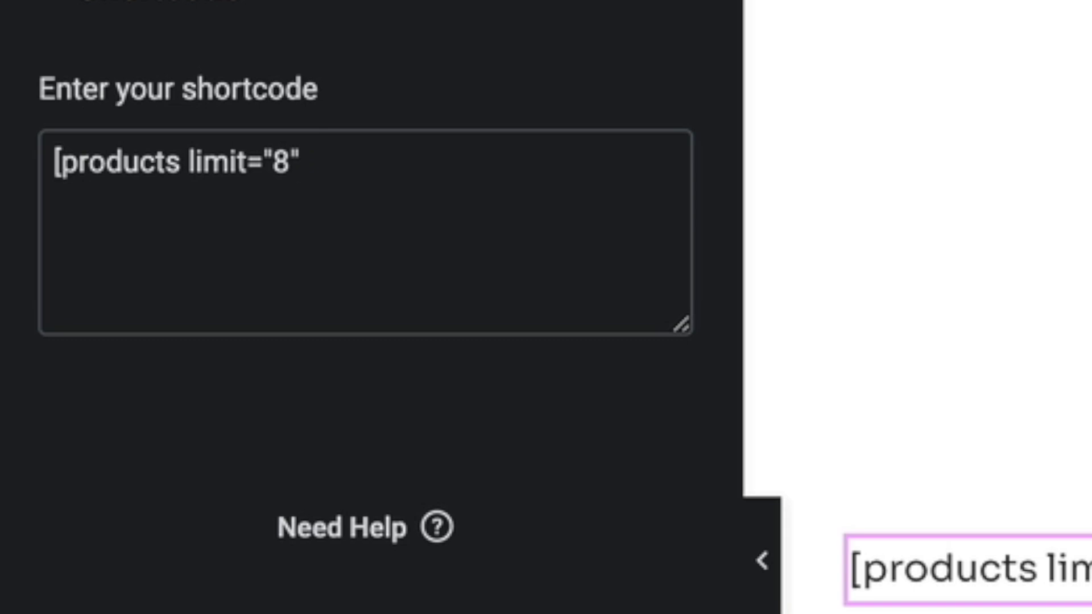
{"action": "type", "text": "c"}
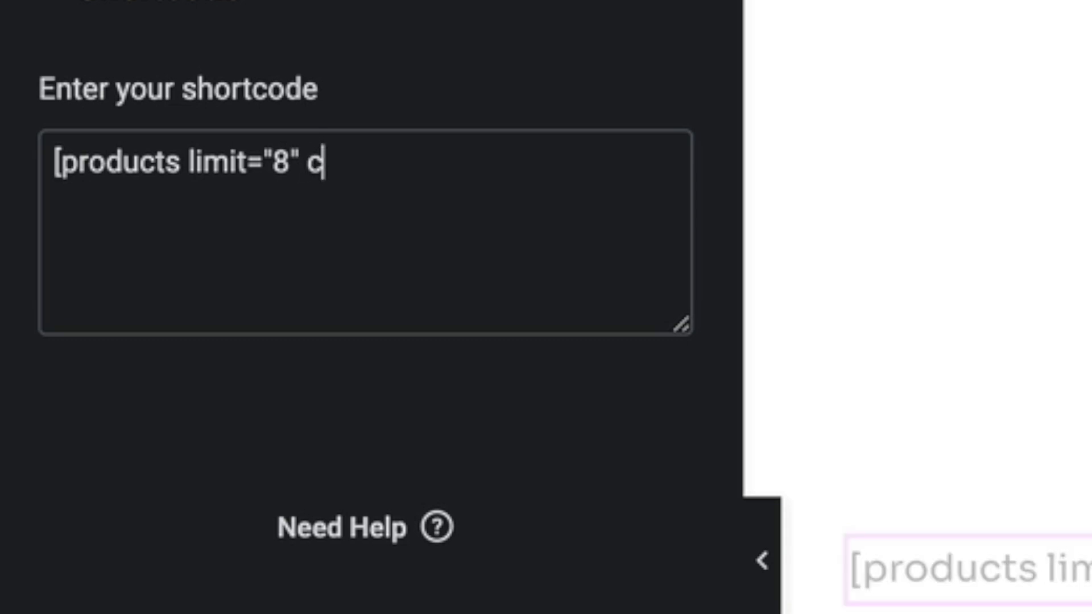
{"action": "type", "text": "olumns=\"4\""}
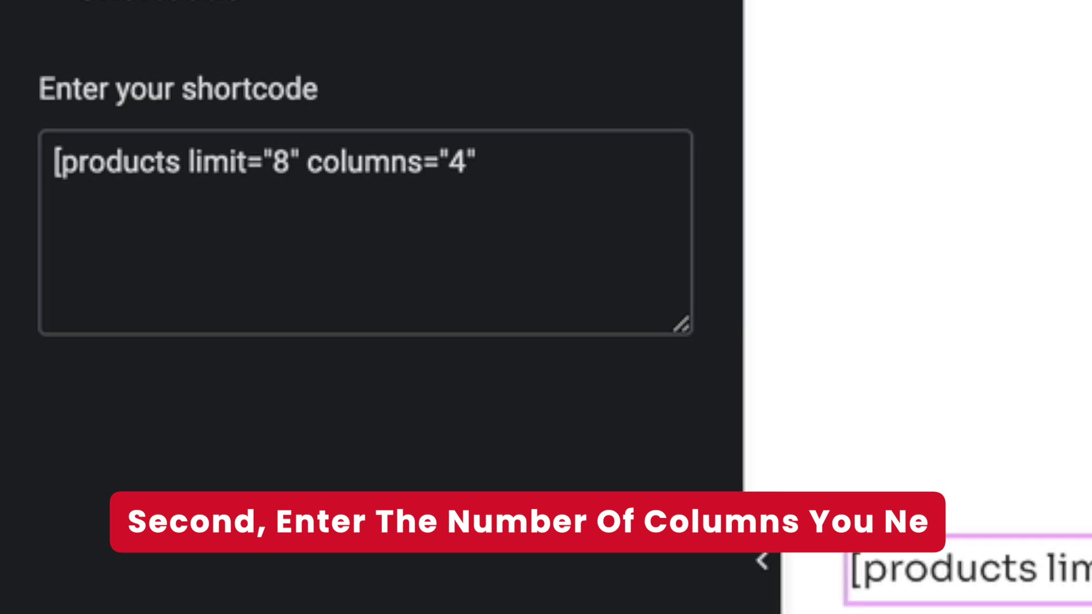
{"action": "type", "text": "]"}
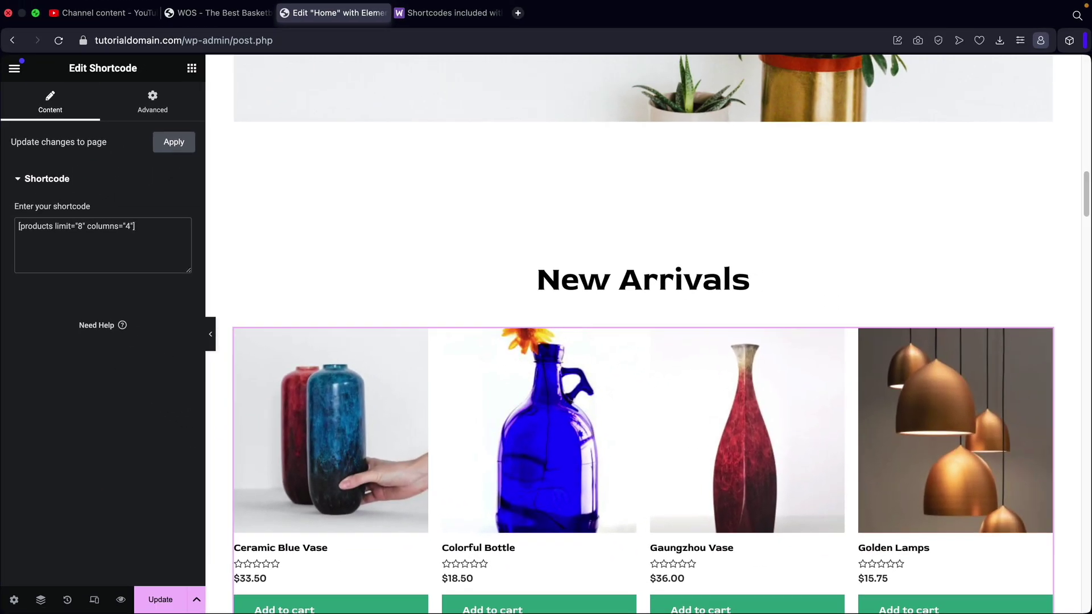
Change the shortcode's product limit to 4 and clear the columns value.
{"action": "scroll", "coordinate": [332, 279], "scroll_direction": "down", "scroll_amount": 3}
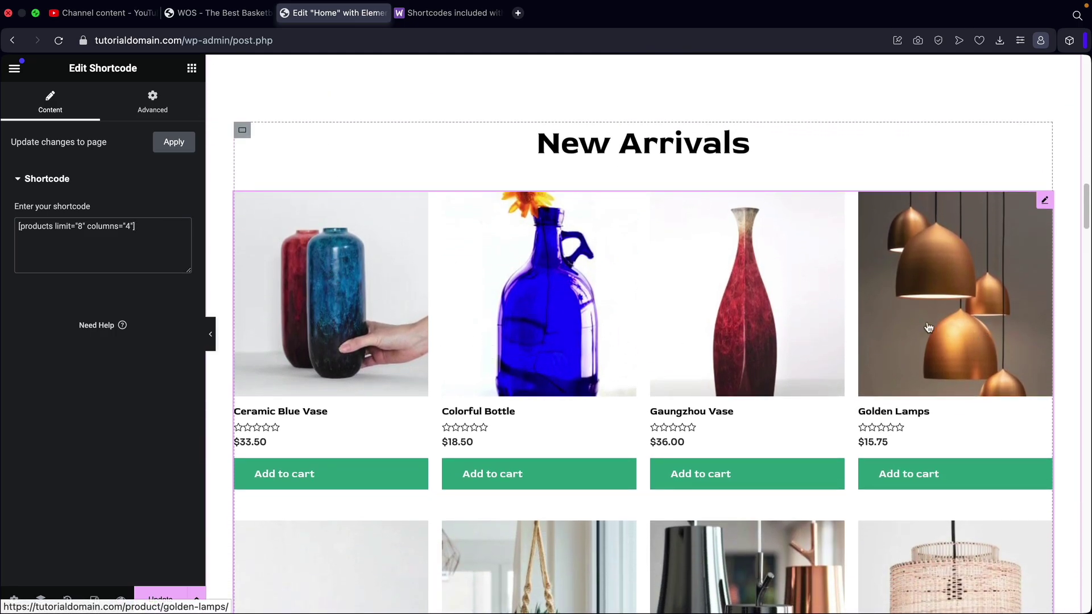
{"action": "scroll", "coordinate": [826, 314], "scroll_direction": "down", "scroll_amount": 6}
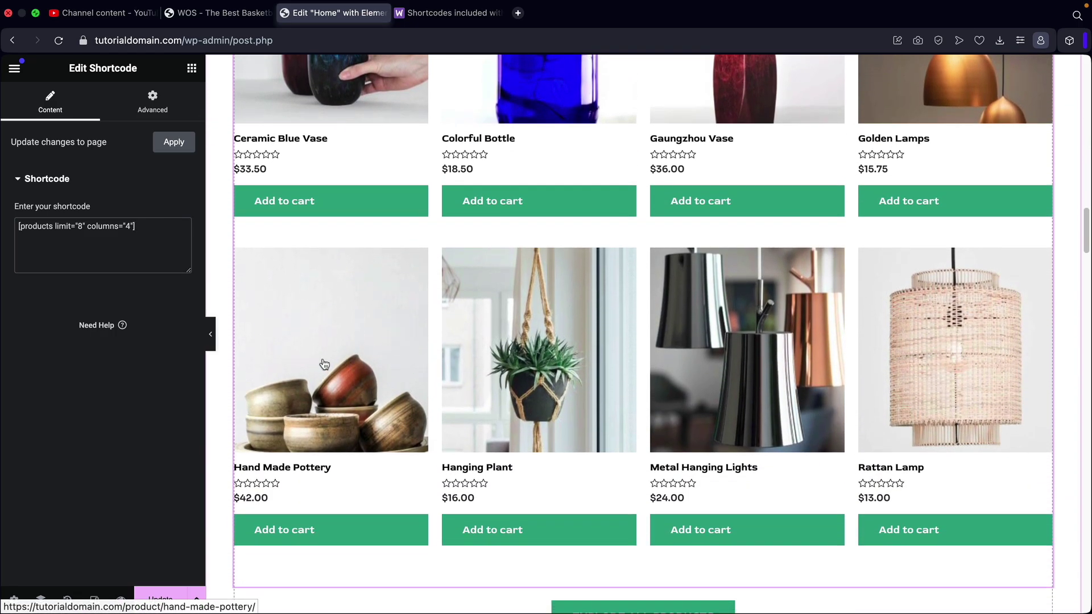
{"action": "scroll", "coordinate": [324, 364], "scroll_direction": "up", "scroll_amount": 2}
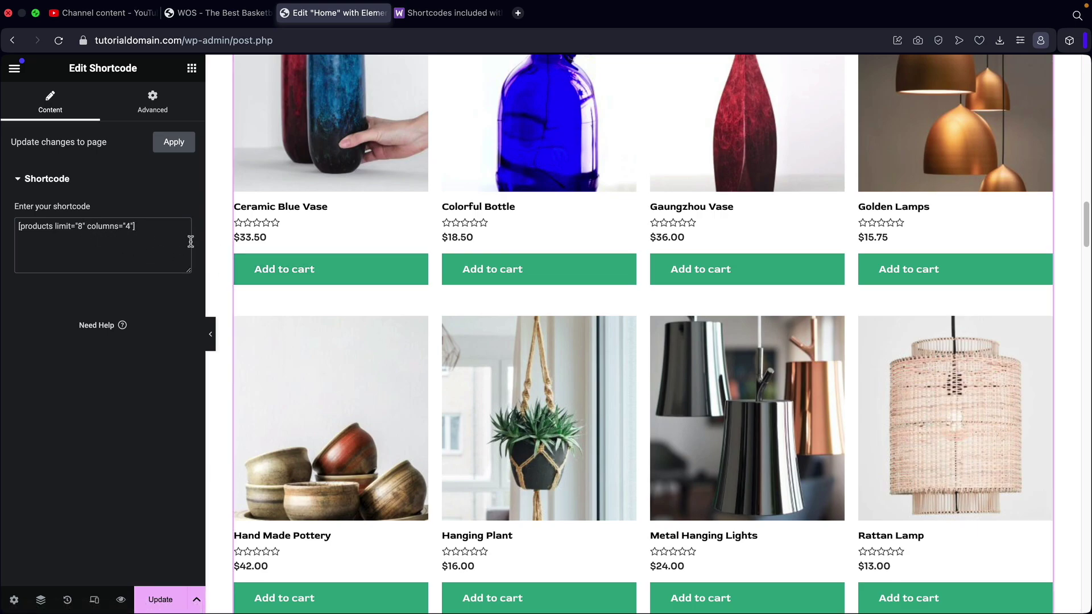
{"action": "key", "text": "BackSpace"}
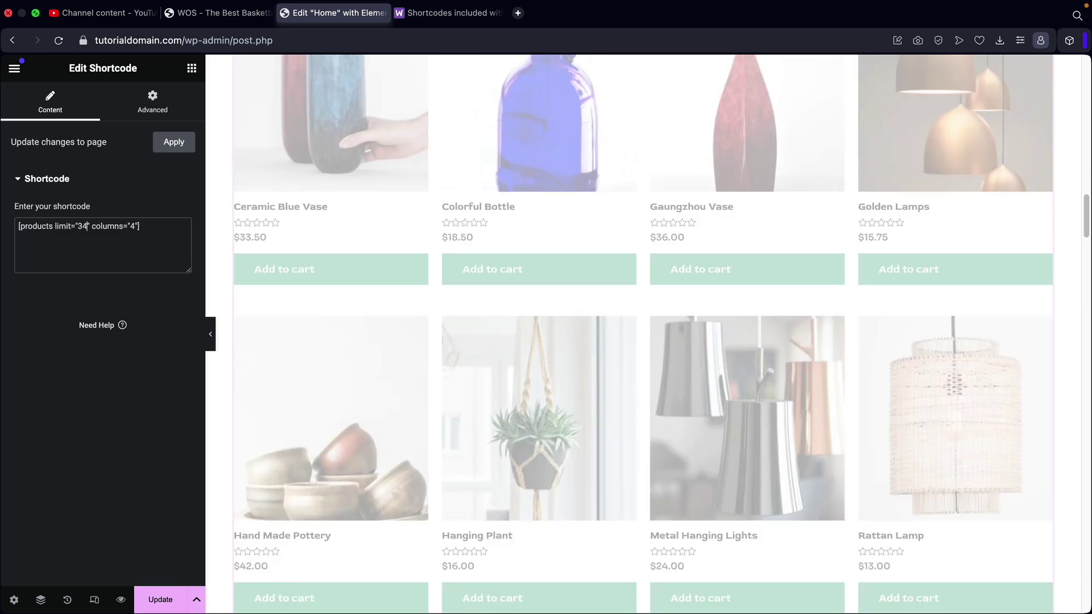
{"action": "type", "text": "4"}
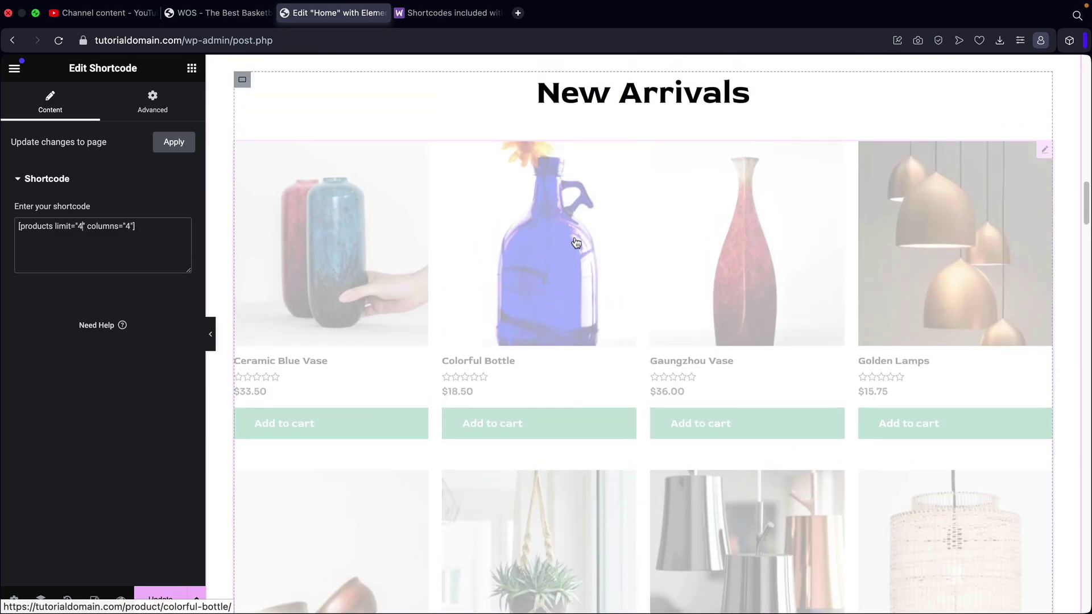
{"action": "scroll", "coordinate": [575, 243], "scroll_direction": "up", "scroll_amount": 2}
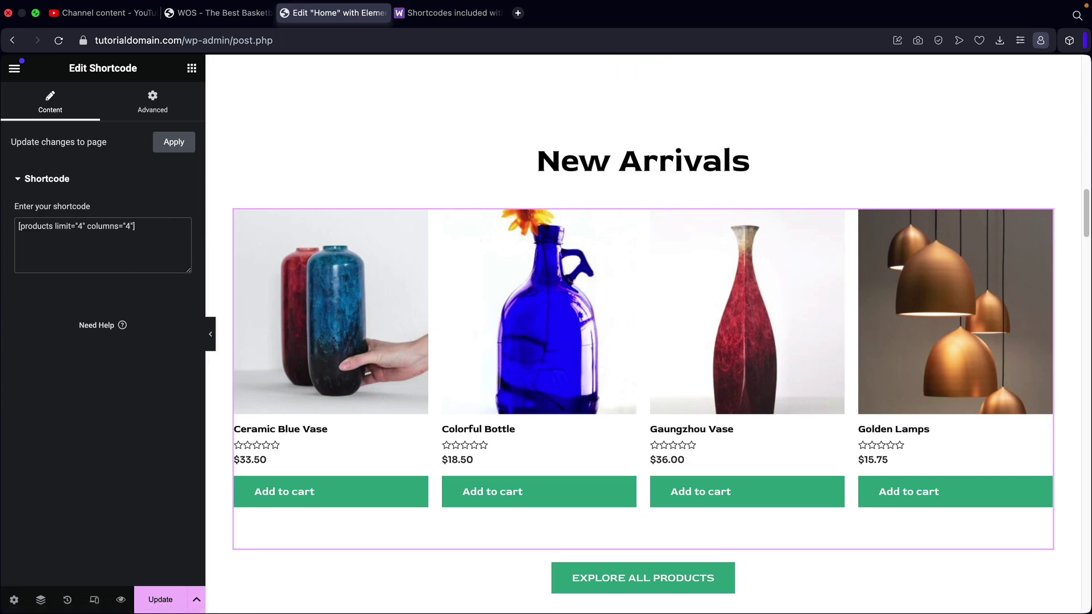
{"action": "left_click", "coordinate": [130, 226]}
{"action": "key", "text": "BackSpace"}
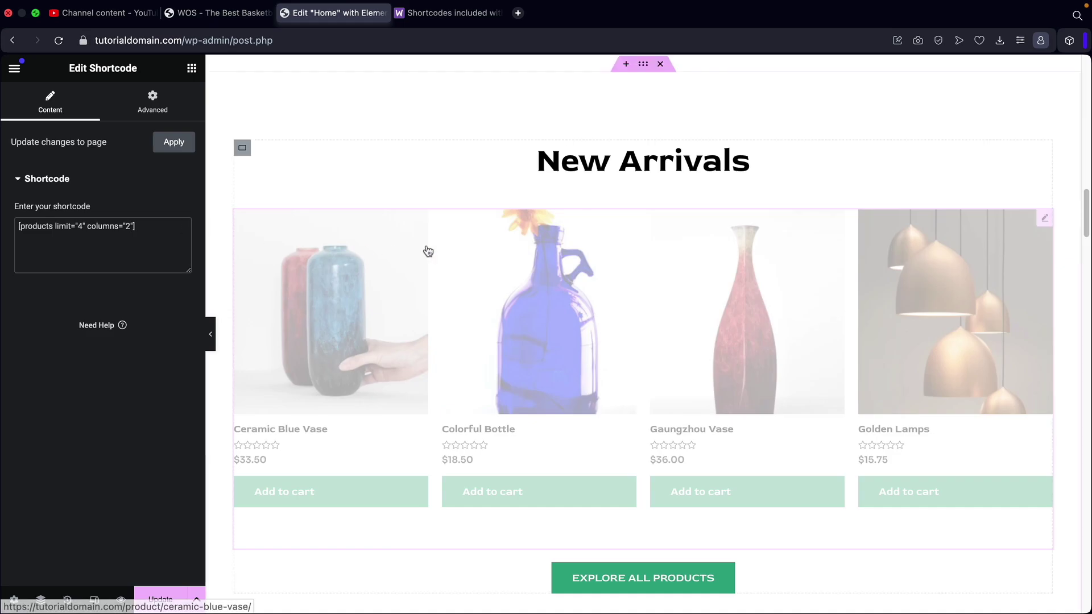
Set the shortcode's columns value to 3.
{"action": "scroll", "coordinate": [429, 251], "scroll_direction": "down", "scroll_amount": 1}
{"action": "scroll", "coordinate": [771, 362], "scroll_direction": "down", "scroll_amount": 9}
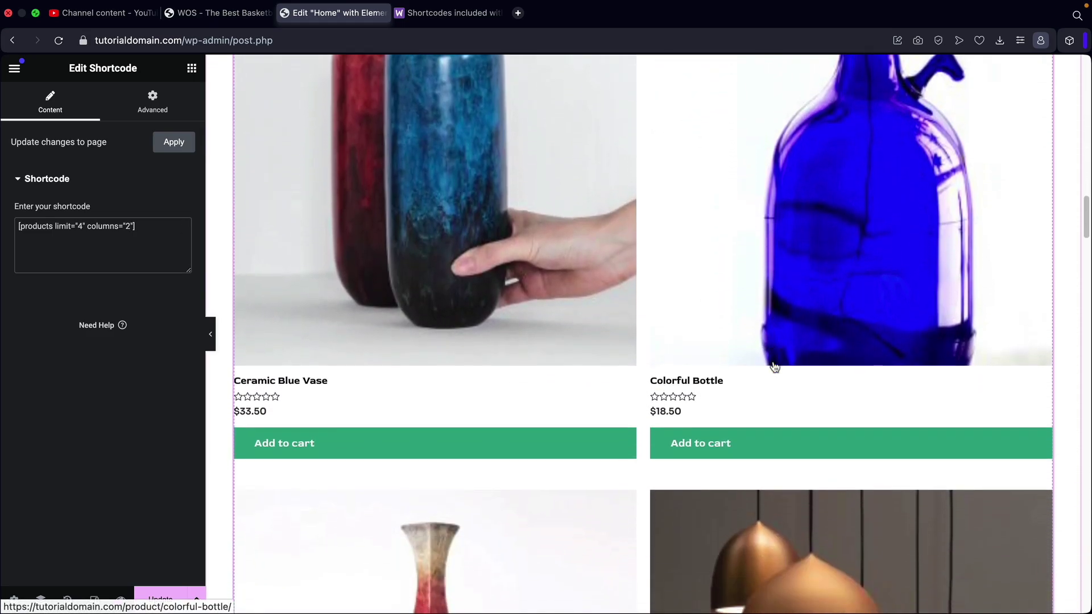
{"action": "scroll", "coordinate": [771, 362], "scroll_direction": "down", "scroll_amount": 2}
{"action": "scroll", "coordinate": [771, 362], "scroll_direction": "up", "scroll_amount": 9}
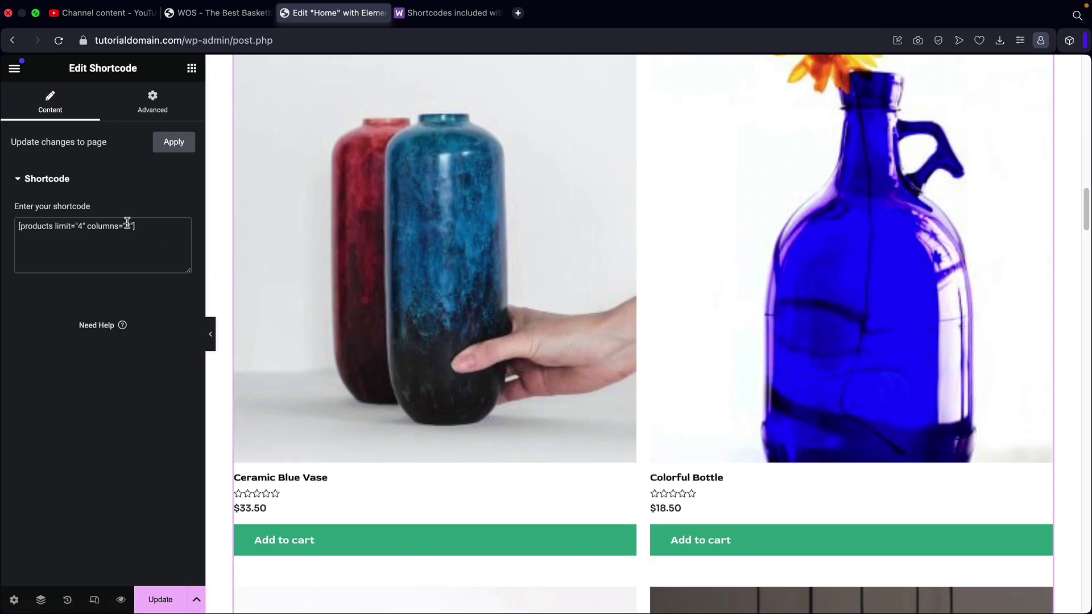
{"action": "key", "text": "BackSpace"}
{"action": "type", "text": "3"}
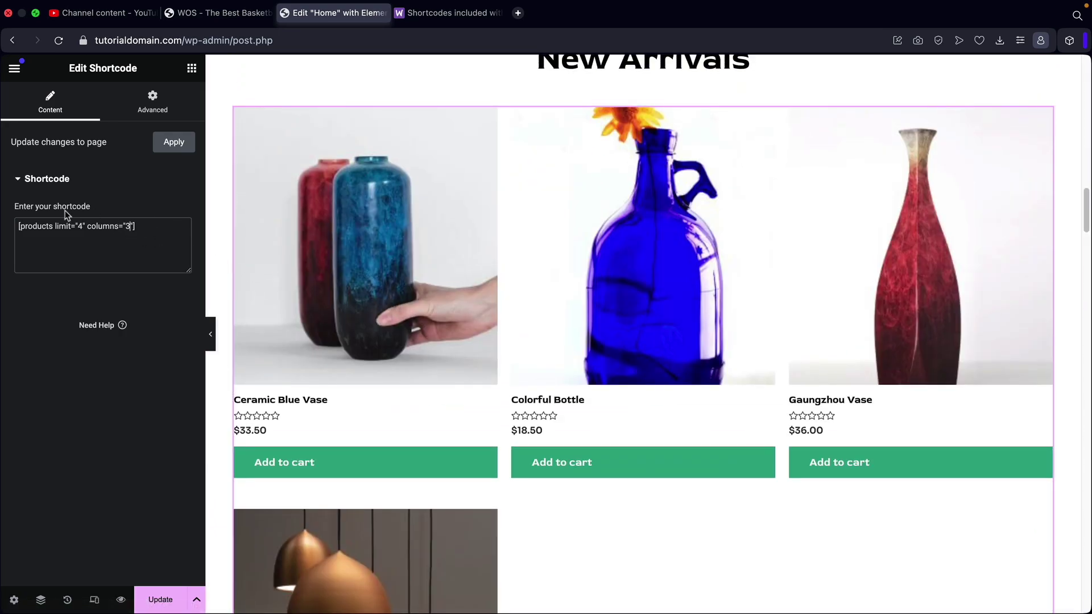
Change the product limit to 6, then to 8.
{"action": "double_click", "coordinate": [81, 226]}
{"action": "type", "text": "6"}
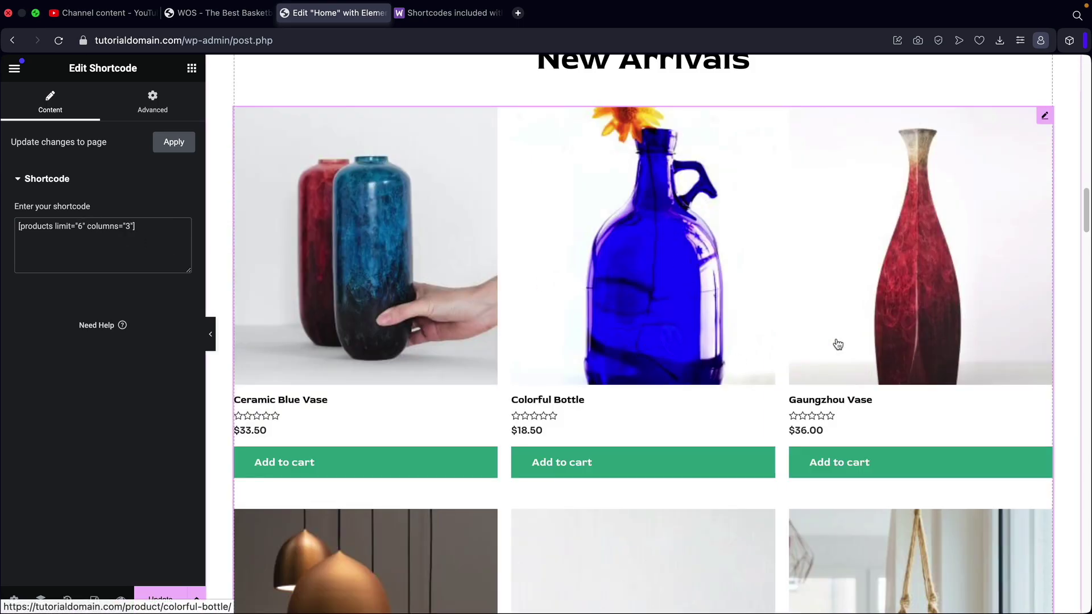
{"action": "scroll", "coordinate": [813, 353], "scroll_direction": "down", "scroll_amount": 5}
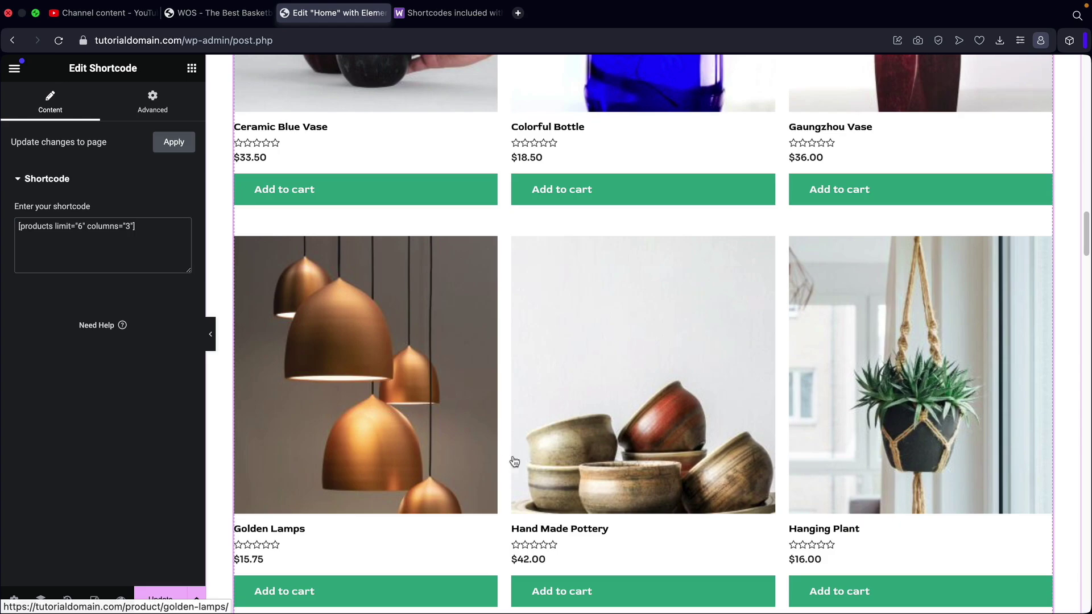
{"action": "scroll", "coordinate": [477, 373], "scroll_direction": "up", "scroll_amount": 5}
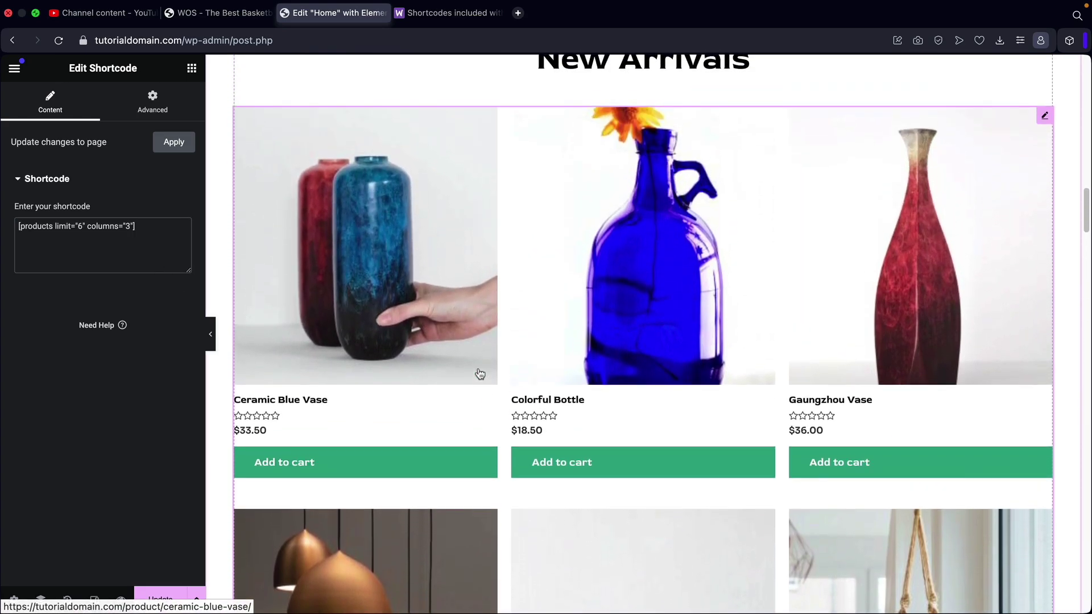
{"action": "scroll", "coordinate": [311, 332], "scroll_direction": "up", "scroll_amount": 1}
{"action": "key", "text": "BackSpace"}
{"action": "type", "text": "8"}
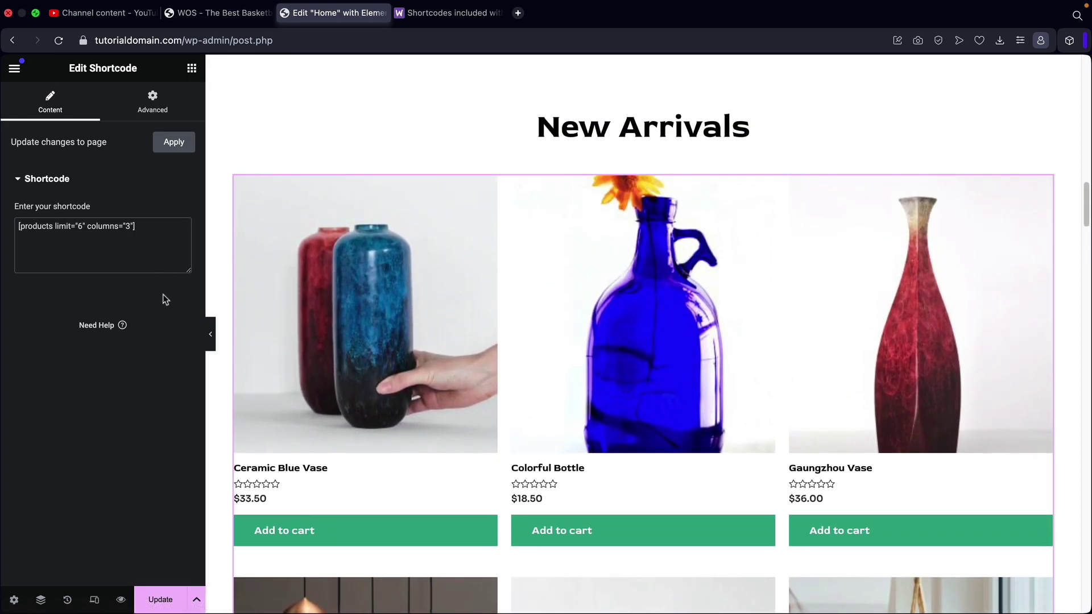
{"action": "left_click", "coordinate": [122, 225]}
Reset columns to 4, drop the closing bracket and start a category attribute.
{"action": "key", "text": "BackSpace"}
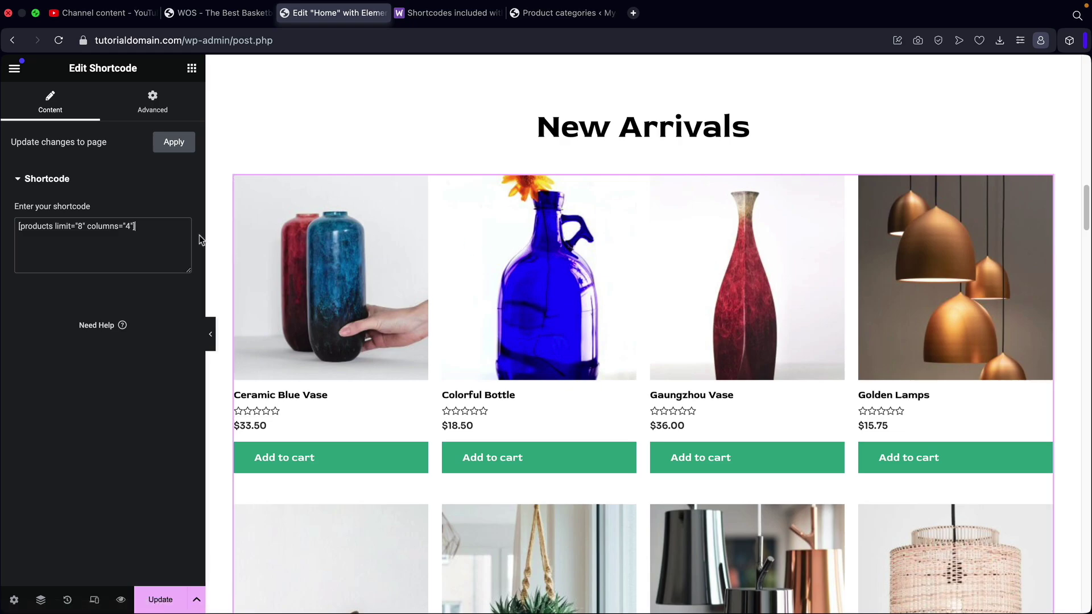
{"action": "key", "text": "BackSpace"}
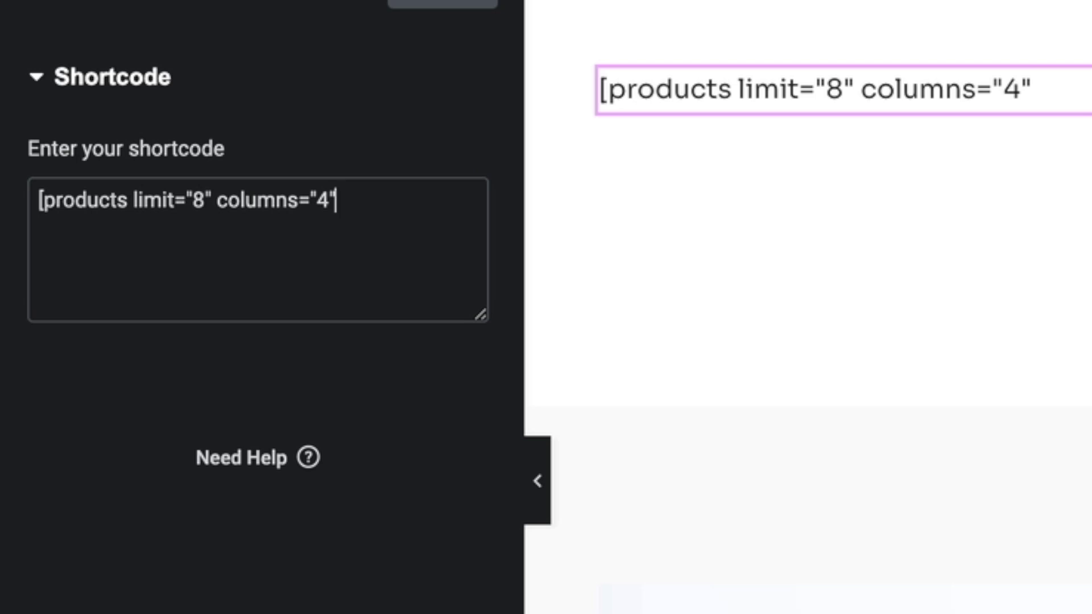
{"action": "type", "text": "category"}
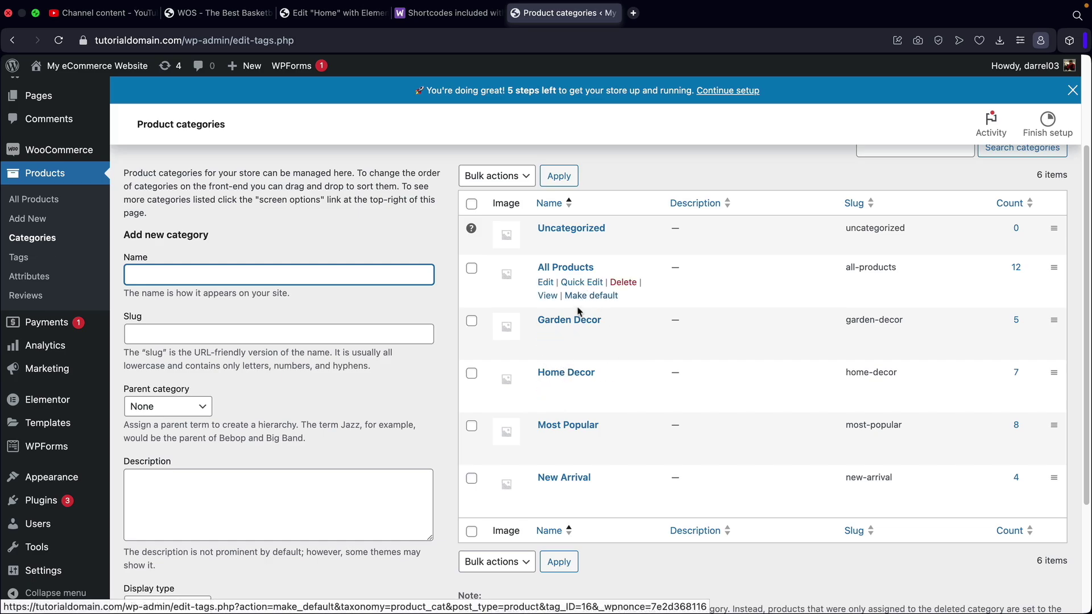
In Elementor, set the shortcode's category to "home decor" and close the bracket.
{"action": "left_click", "coordinate": [336, 17]}
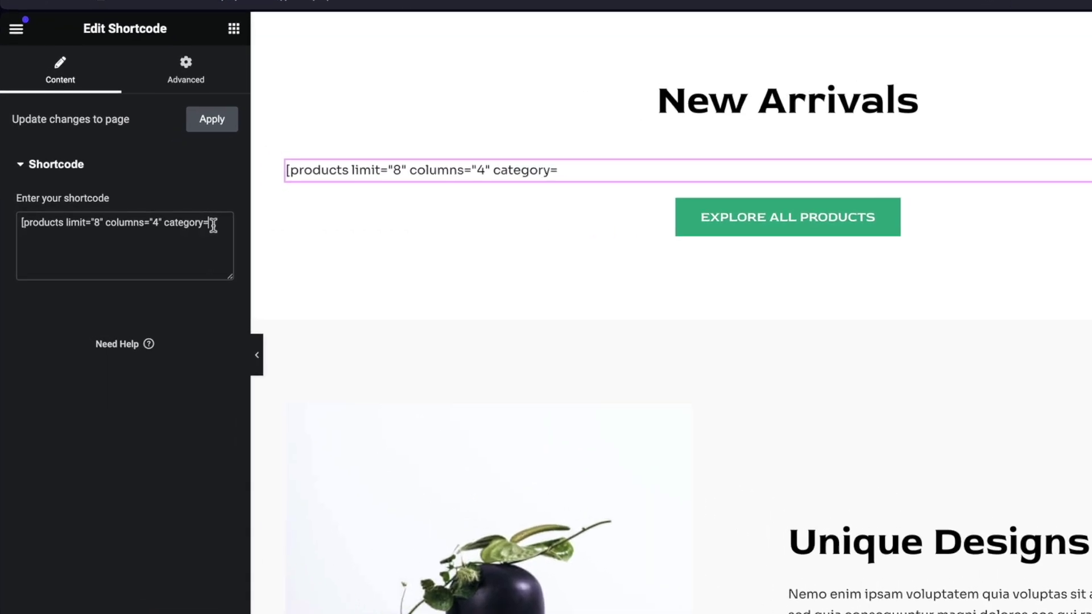
{"action": "left_click", "coordinate": [440, 206]}
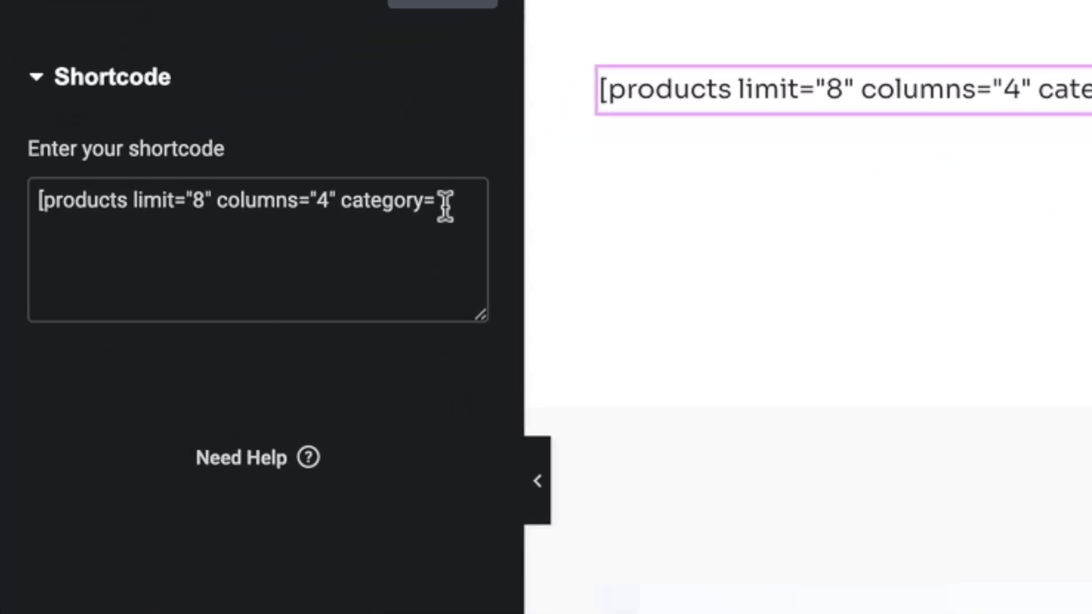
{"action": "type", "text": "\"home decor"}
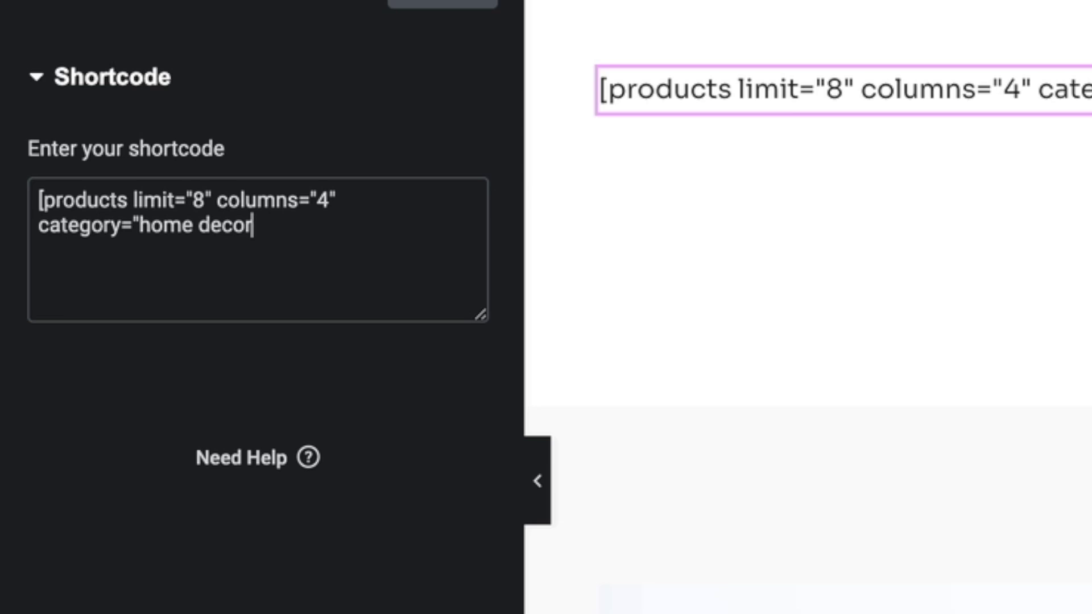
{"action": "type", "text": "\""}
{"action": "type", "text": "]"}
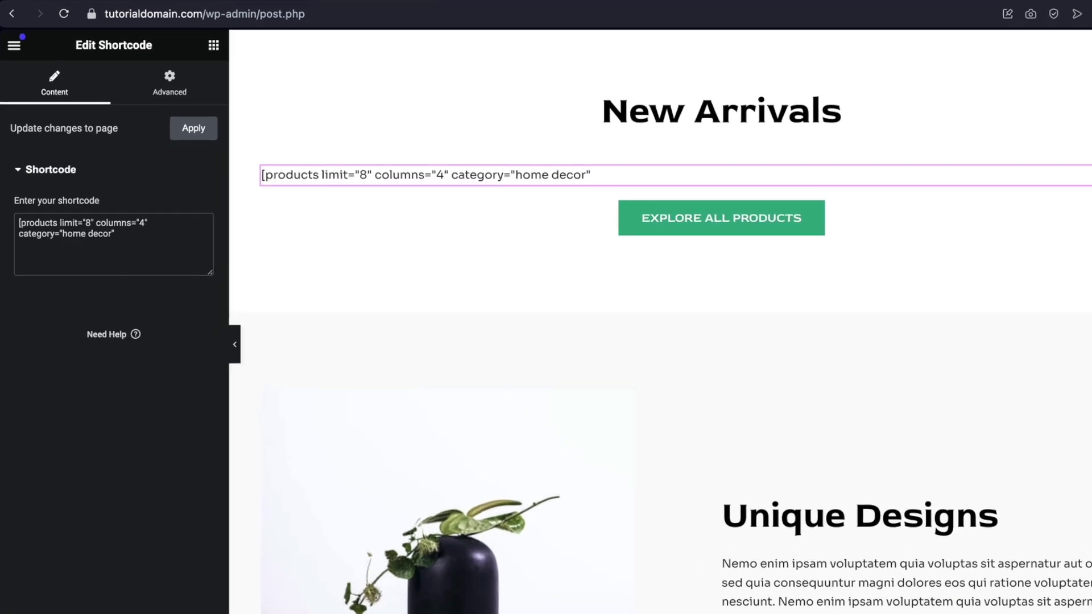
Replace the category filter with order="DESC"] in the New Arrivals shortcode.
{"action": "left_click_drag", "start_coordinate": [246, 214], "coordinate": [46, 215]}
{"action": "key", "text": "BackSpace"}
{"action": "key", "text": "BackSpace"}
{"action": "key", "text": "BackSpace"}
{"action": "key", "text": "BackSpace"}
{"action": "key", "text": "BackSpace"}
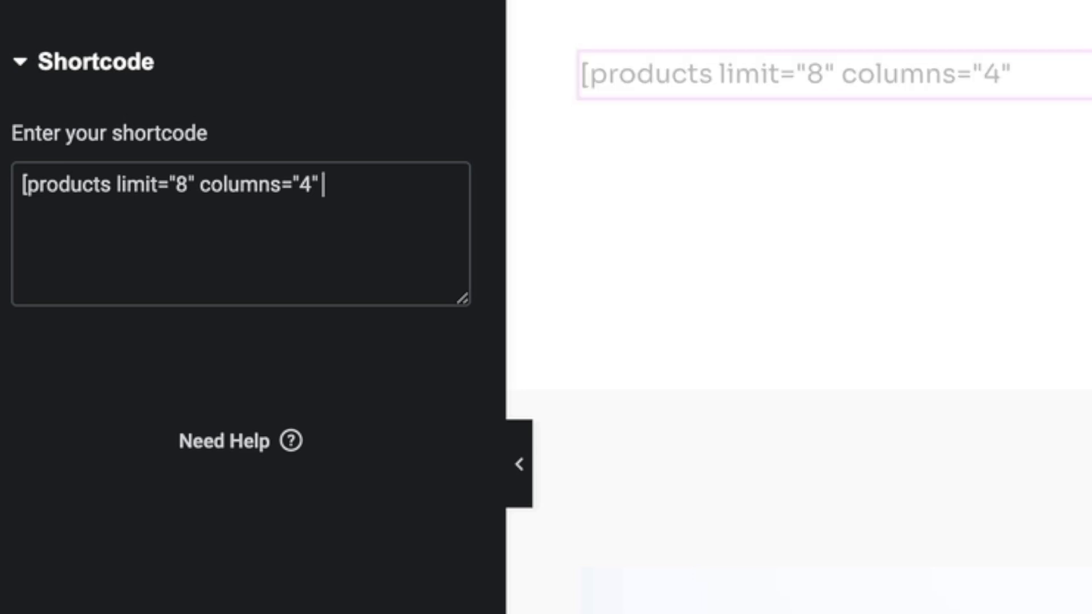
{"action": "type", "text": "orde"}
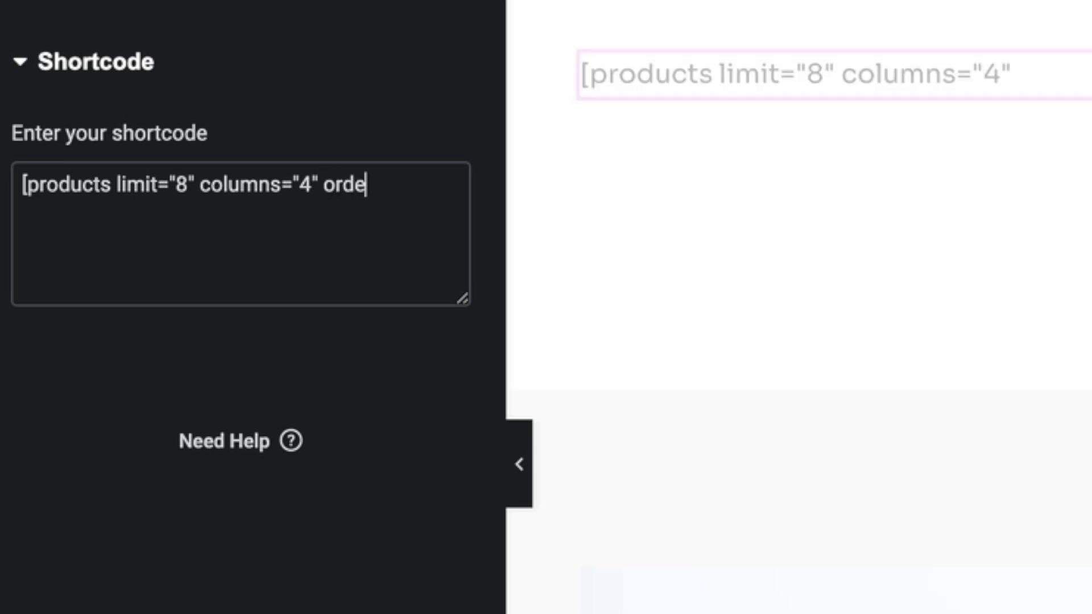
{"action": "type", "text": "r=\"DESC"}
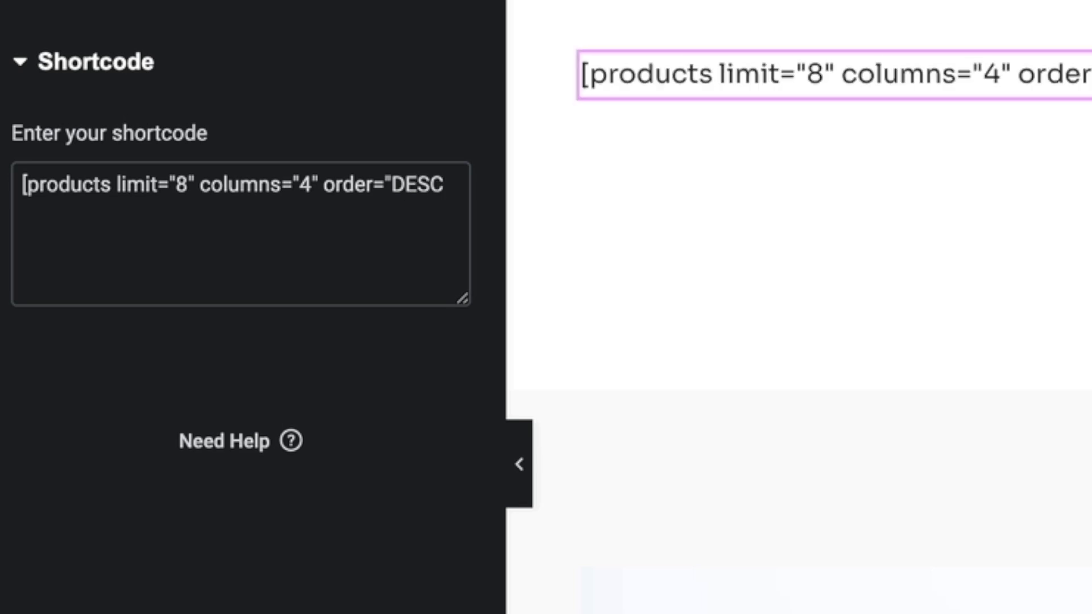
{"action": "type", "text": "\""}
{"action": "type", "text": "]"}
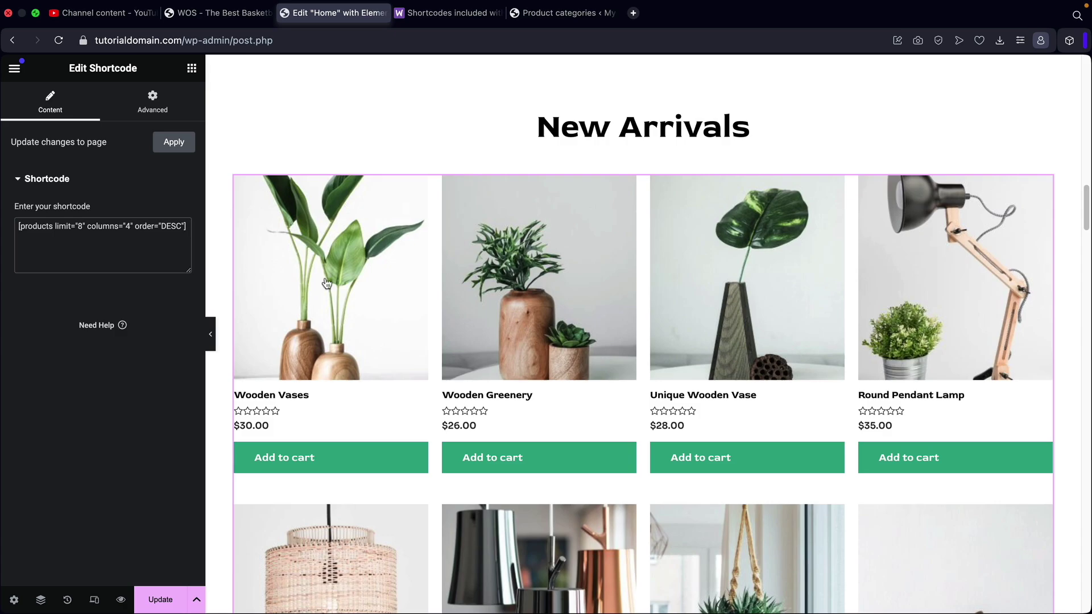
Check the reordered four-column grid, then switch to the WooCommerce shortcodes documentation.
{"action": "scroll", "coordinate": [428, 316], "scroll_direction": "up", "scroll_amount": 2}
{"action": "scroll", "coordinate": [429, 316], "scroll_direction": "up", "scroll_amount": 14}
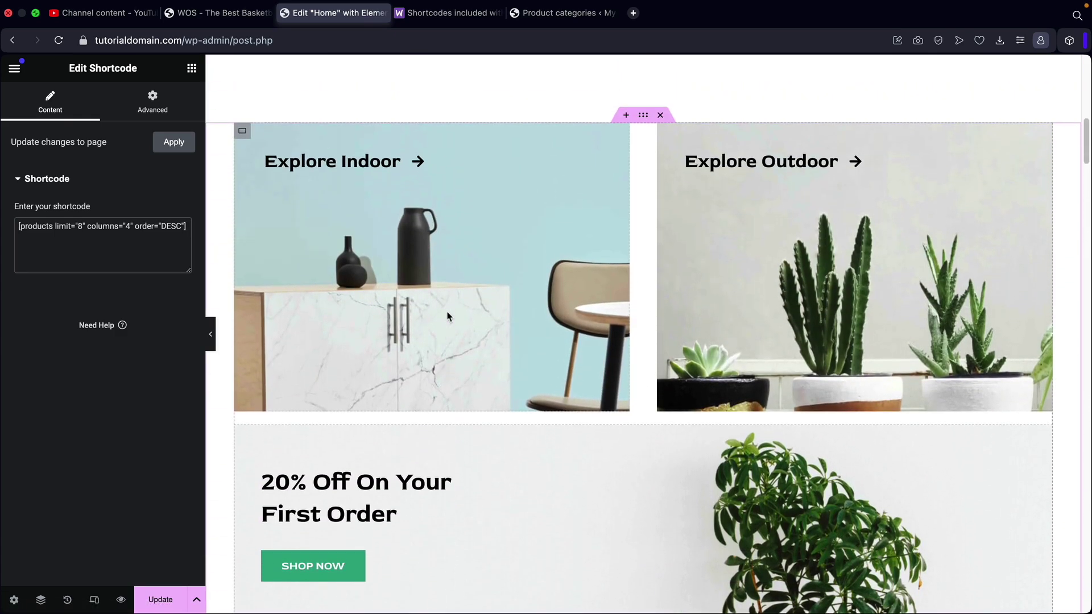
{"action": "scroll", "coordinate": [448, 301], "scroll_direction": "up", "scroll_amount": 6}
{"action": "scroll", "coordinate": [554, 315], "scroll_direction": "down", "scroll_amount": 10}
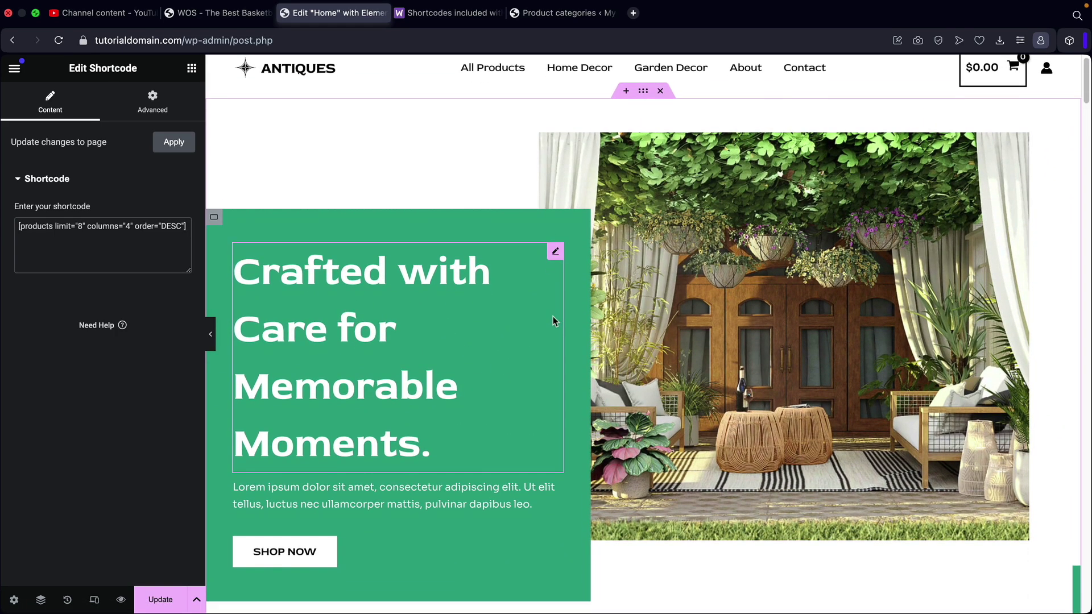
{"action": "scroll", "coordinate": [553, 320], "scroll_direction": "down", "scroll_amount": 12}
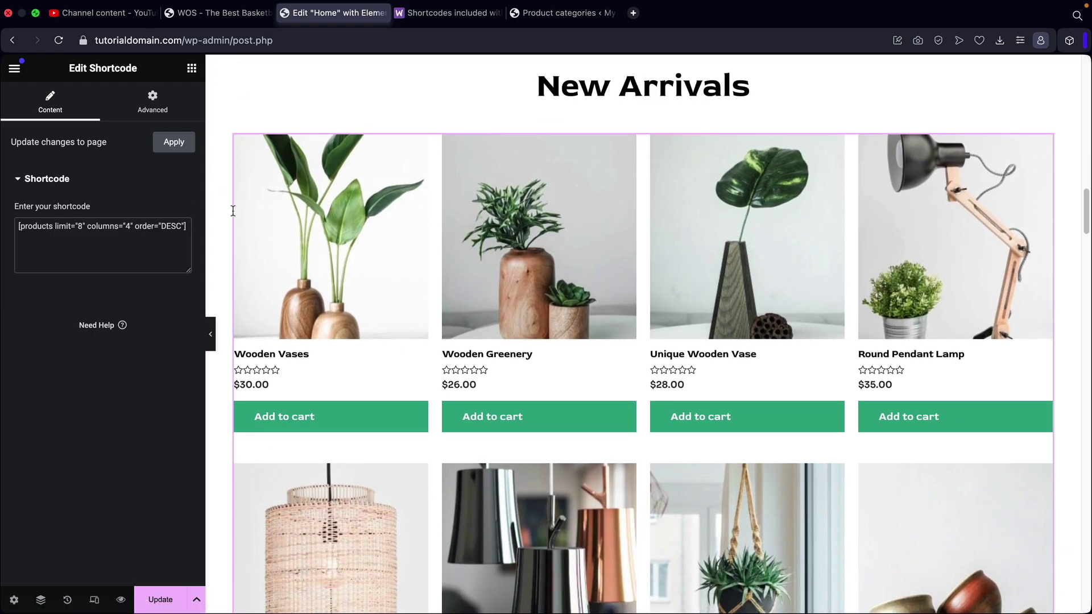
{"action": "key", "text": "ctrl+Tab"}
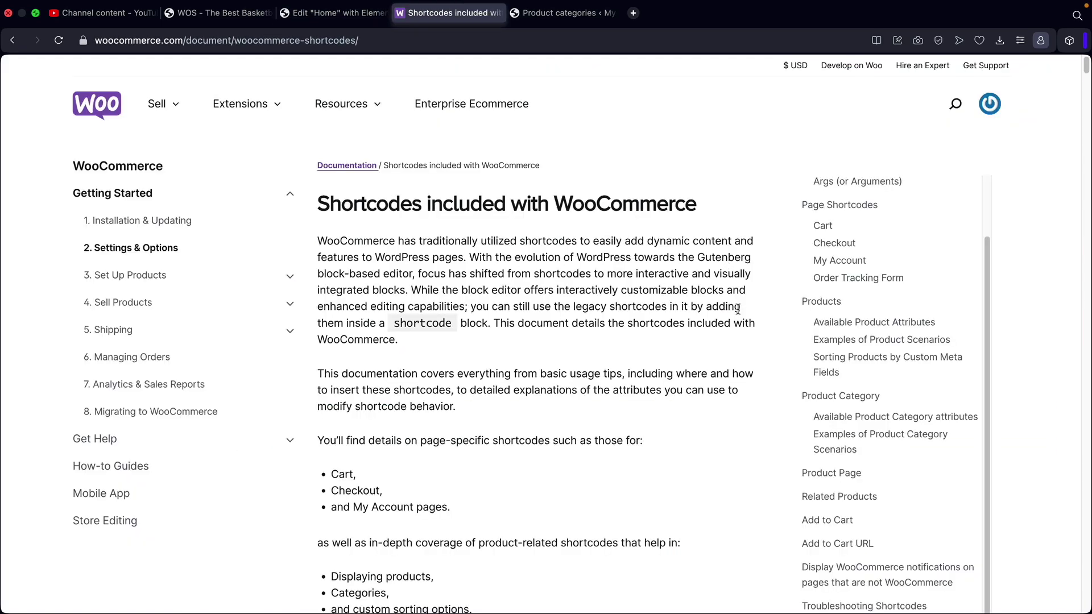
Read past the cart, account, featured, sale and best-selling shortcodes to the Products section.
{"action": "scroll", "coordinate": [694, 312], "scroll_direction": "down", "scroll_amount": 8}
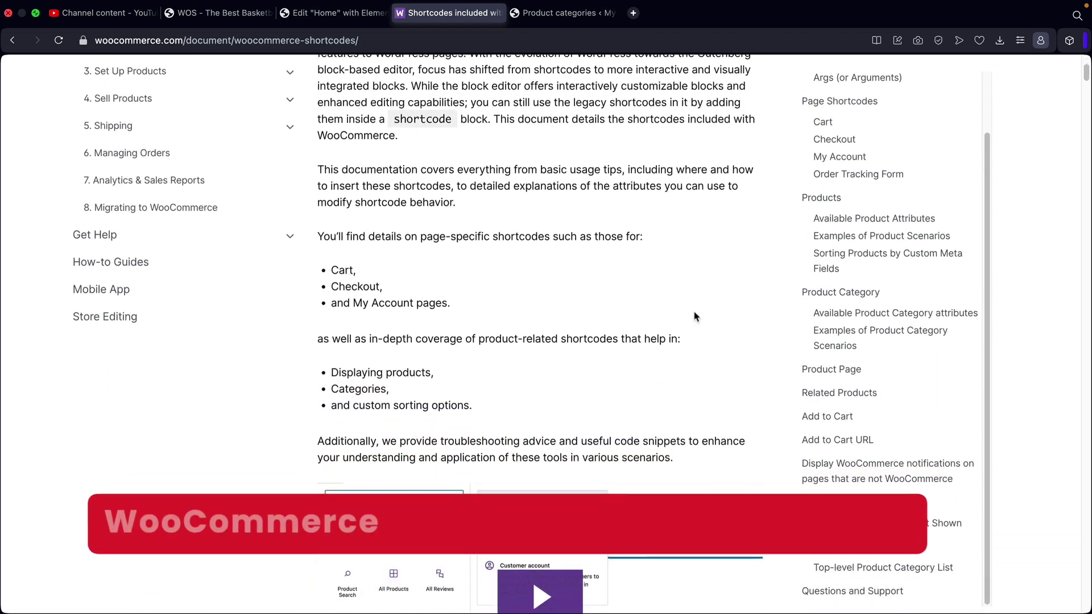
{"action": "scroll", "coordinate": [694, 317], "scroll_direction": "down", "scroll_amount": 10}
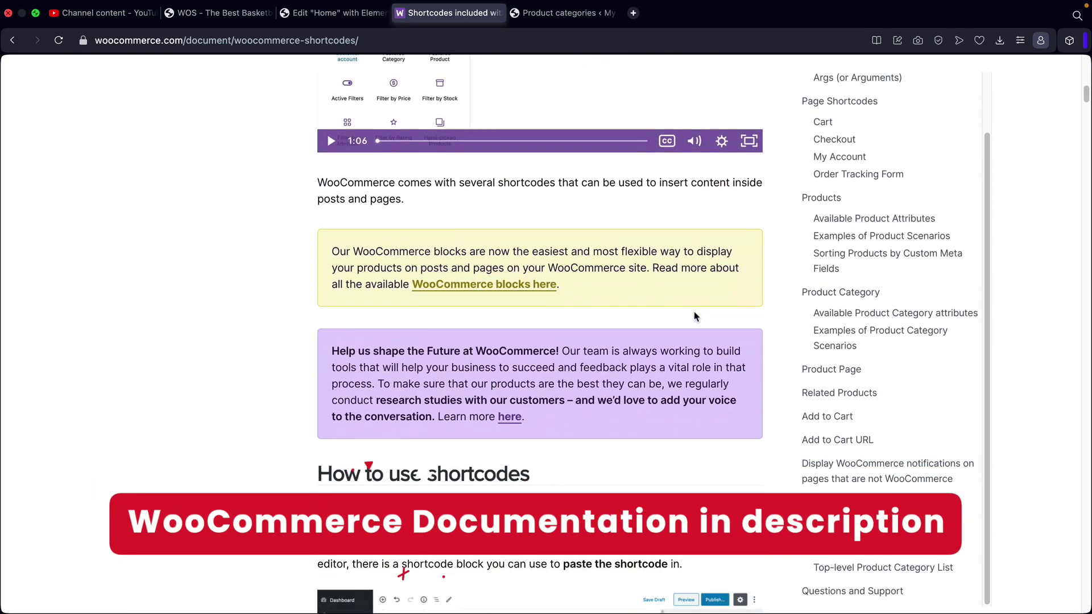
{"action": "scroll", "coordinate": [693, 316], "scroll_direction": "down", "scroll_amount": 10}
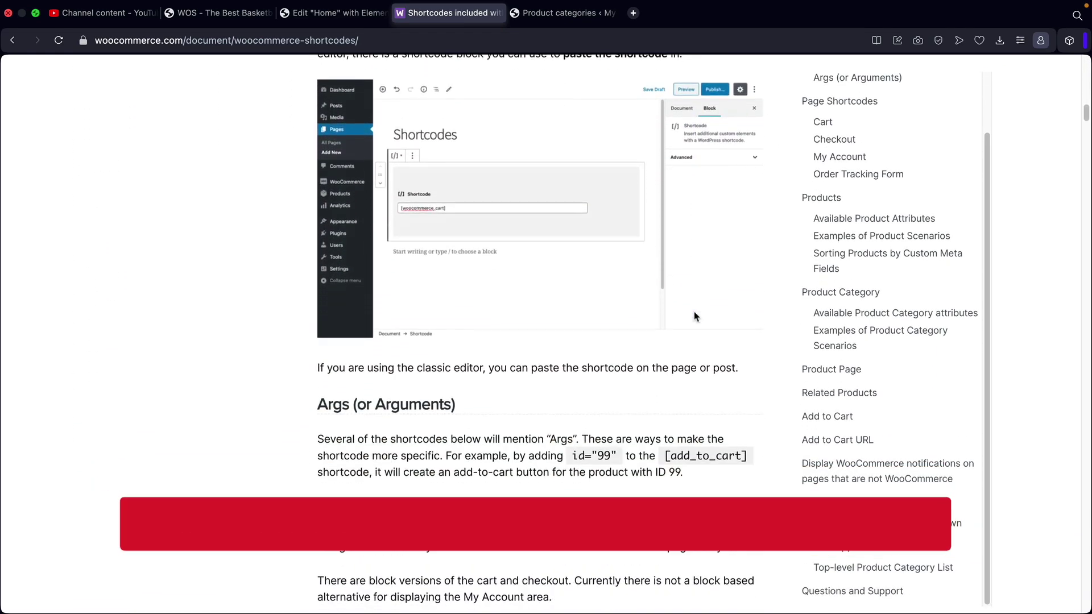
{"action": "scroll", "coordinate": [694, 316], "scroll_direction": "down", "scroll_amount": 3}
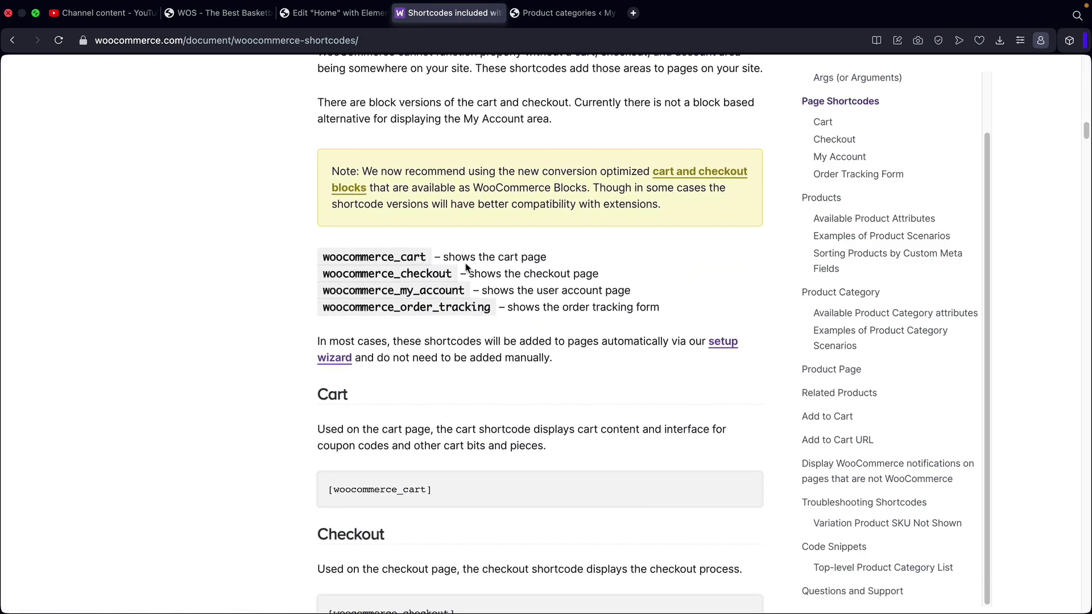
{"action": "left_click_drag", "start_coordinate": [434, 260], "coordinate": [330, 256]}
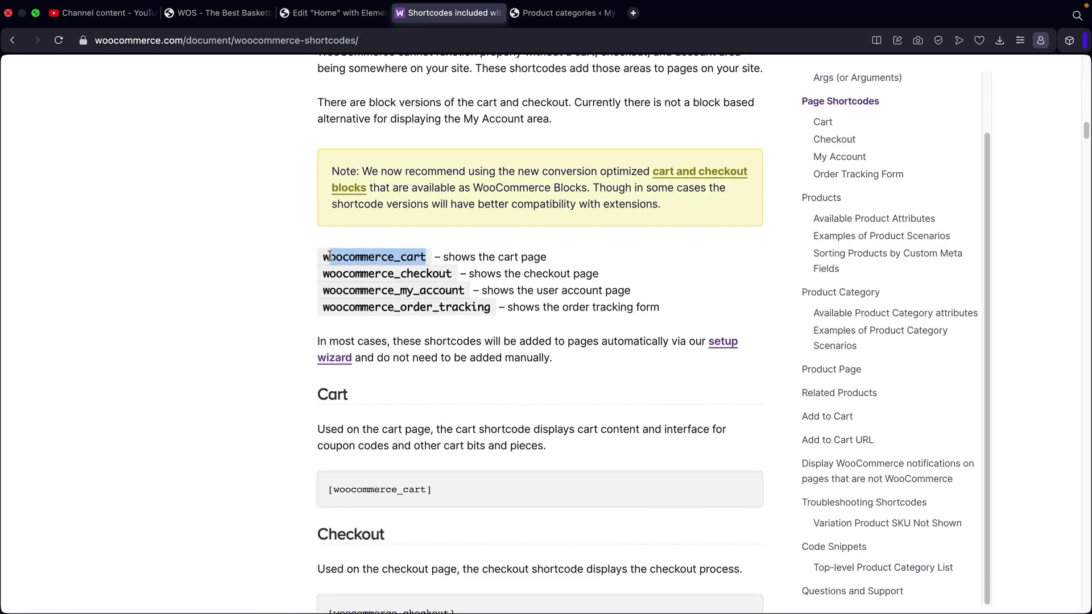
{"action": "left_click_drag", "start_coordinate": [444, 283], "coordinate": [356, 294]}
{"action": "scroll", "coordinate": [457, 309], "scroll_direction": "down", "scroll_amount": 15}
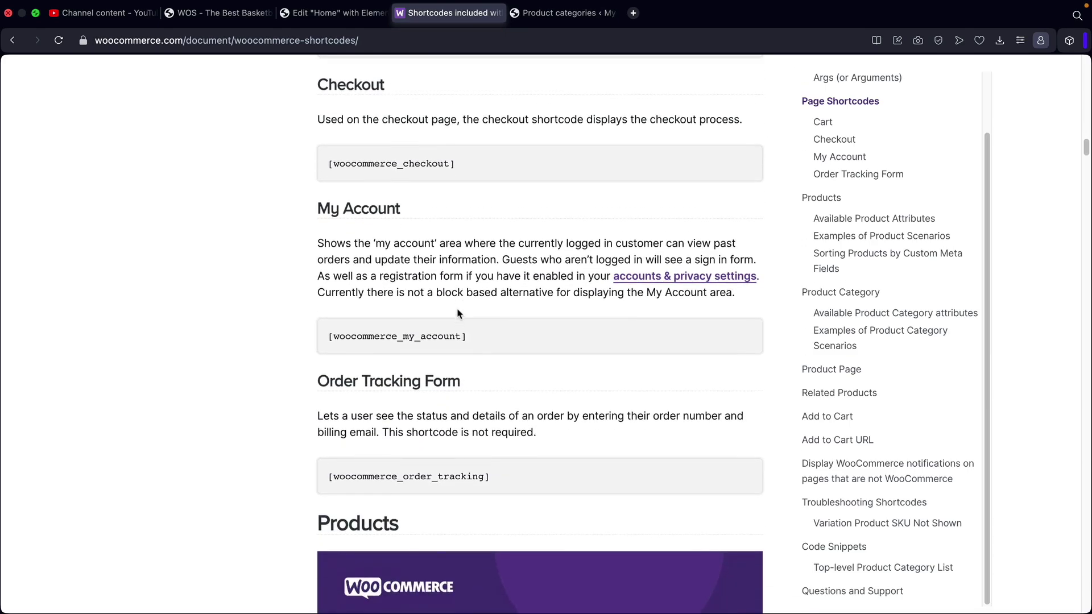
{"action": "scroll", "coordinate": [457, 312], "scroll_direction": "down", "scroll_amount": 5}
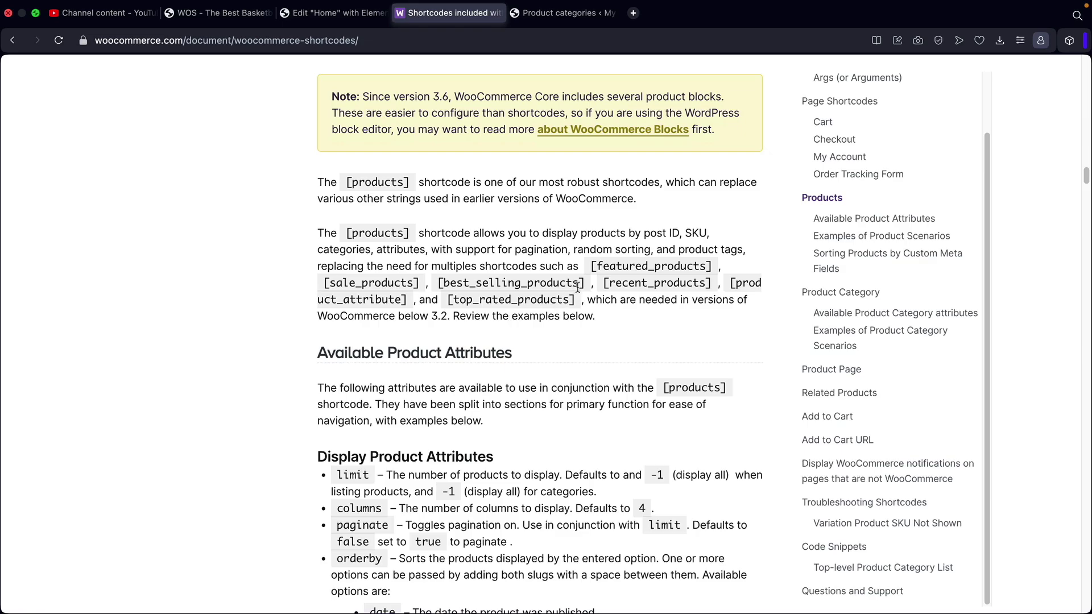
{"action": "left_click_drag", "start_coordinate": [590, 267], "coordinate": [705, 267]}
{"action": "left_click_drag", "start_coordinate": [339, 284], "coordinate": [719, 288]}
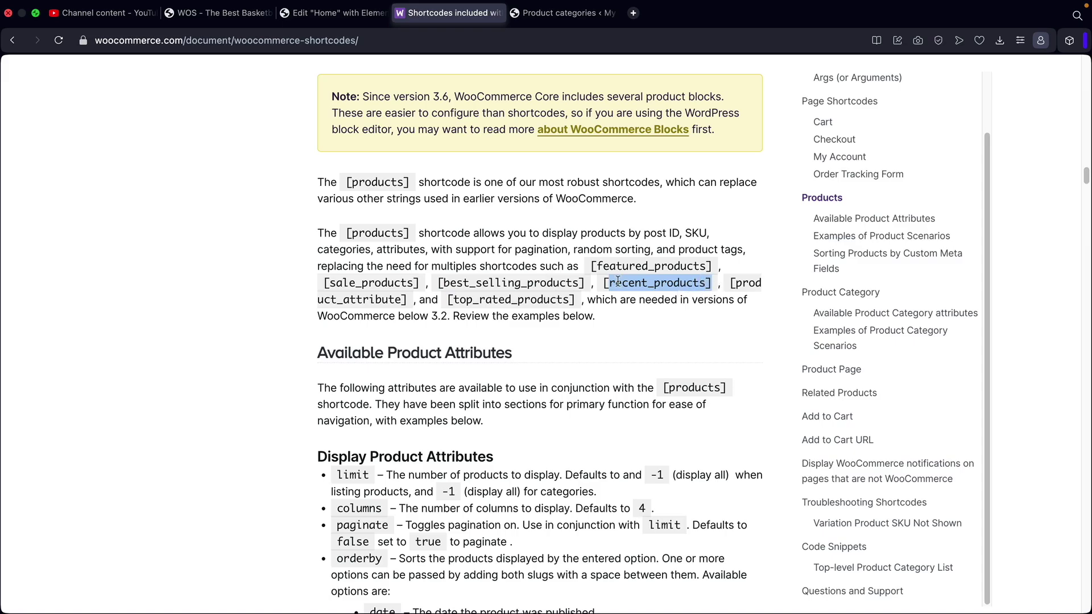
{"action": "left_click_drag", "start_coordinate": [591, 286], "coordinate": [439, 282]}
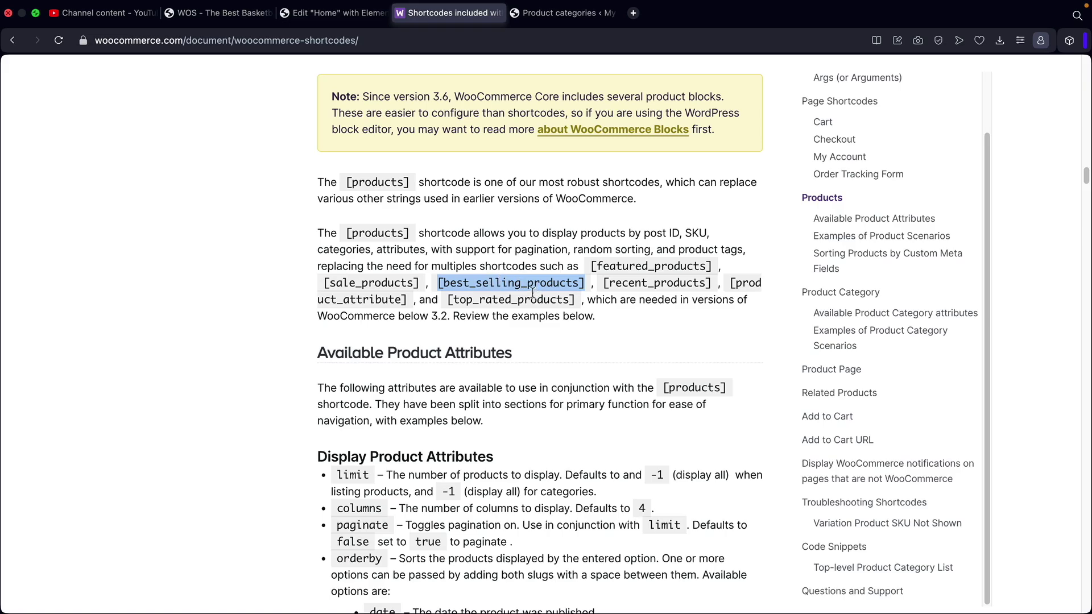
{"action": "left_click_drag", "start_coordinate": [581, 283], "coordinate": [433, 287]}
Review the paginate and tag attributes and the Scenario 1 – Random Sale Items example.
{"action": "scroll", "coordinate": [545, 317], "scroll_direction": "down", "scroll_amount": 5}
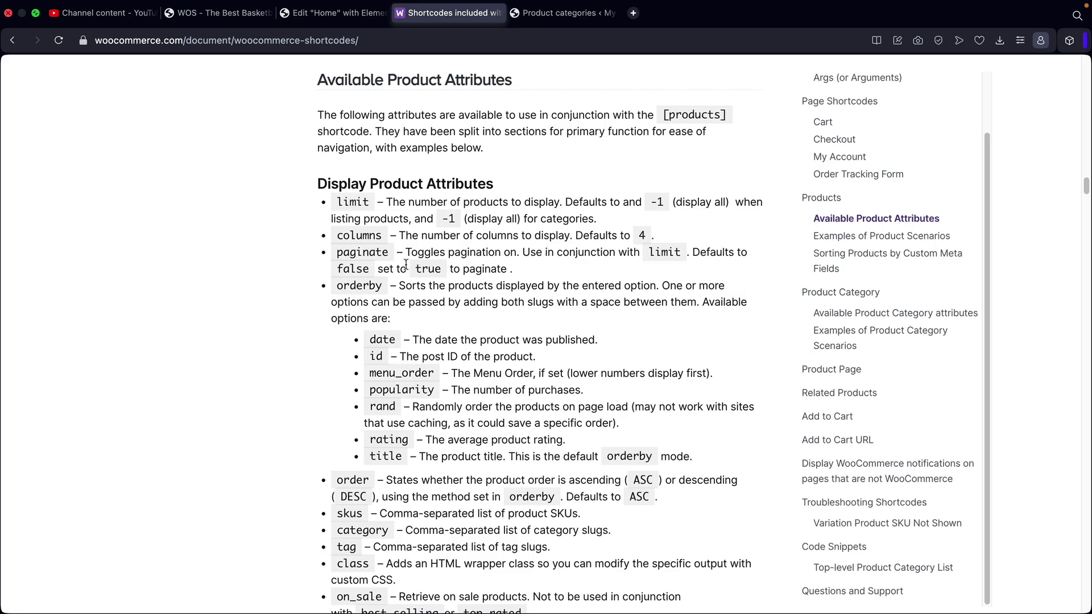
{"action": "left_click_drag", "start_coordinate": [382, 252], "coordinate": [333, 257]}
{"action": "scroll", "coordinate": [374, 274], "scroll_direction": "down", "scroll_amount": 4}
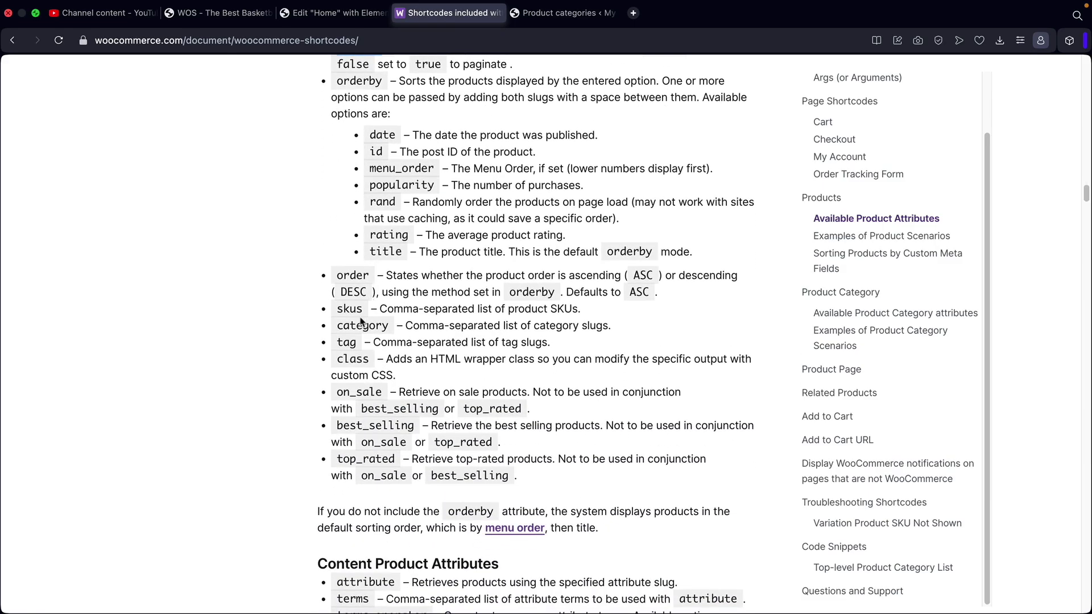
{"action": "double_click", "coordinate": [351, 346]}
{"action": "scroll", "coordinate": [484, 360], "scroll_direction": "down", "scroll_amount": 20}
{"action": "scroll", "coordinate": [482, 357], "scroll_direction": "down", "scroll_amount": 8}
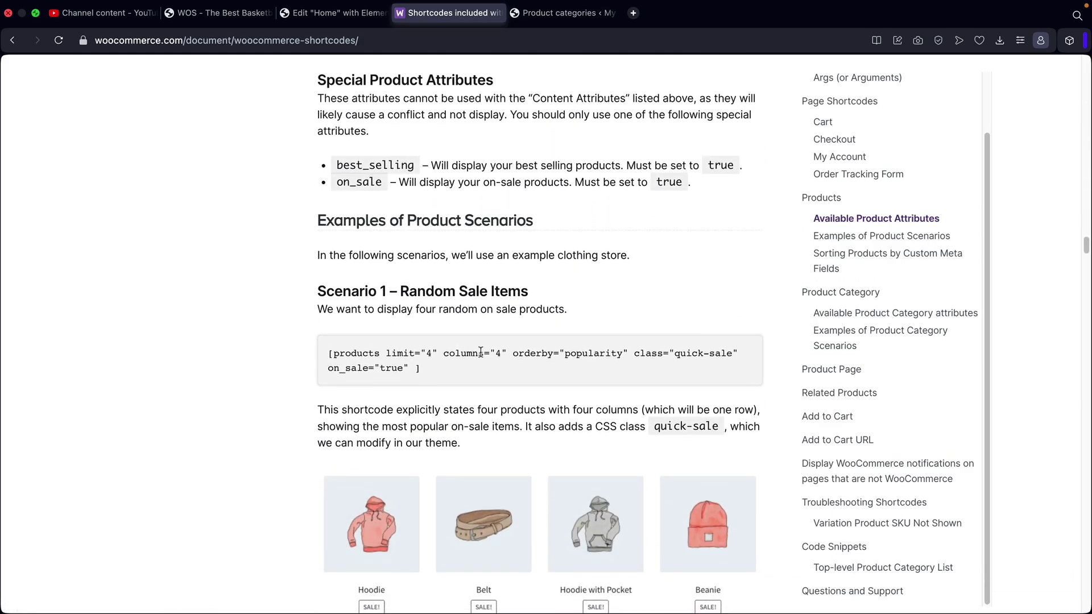
{"action": "left_click_drag", "start_coordinate": [327, 295], "coordinate": [543, 300]}
{"action": "left_click_drag", "start_coordinate": [335, 356], "coordinate": [437, 356]}
{"action": "left_click", "coordinate": [449, 369]}
{"action": "left_click_drag", "start_coordinate": [509, 353], "coordinate": [742, 360]}
{"action": "left_click", "coordinate": [634, 355]}
Copy on_sale="true" from the example and go back to the Elementor Home editor.
{"action": "left_click_drag", "start_coordinate": [418, 368], "coordinate": [333, 364]}
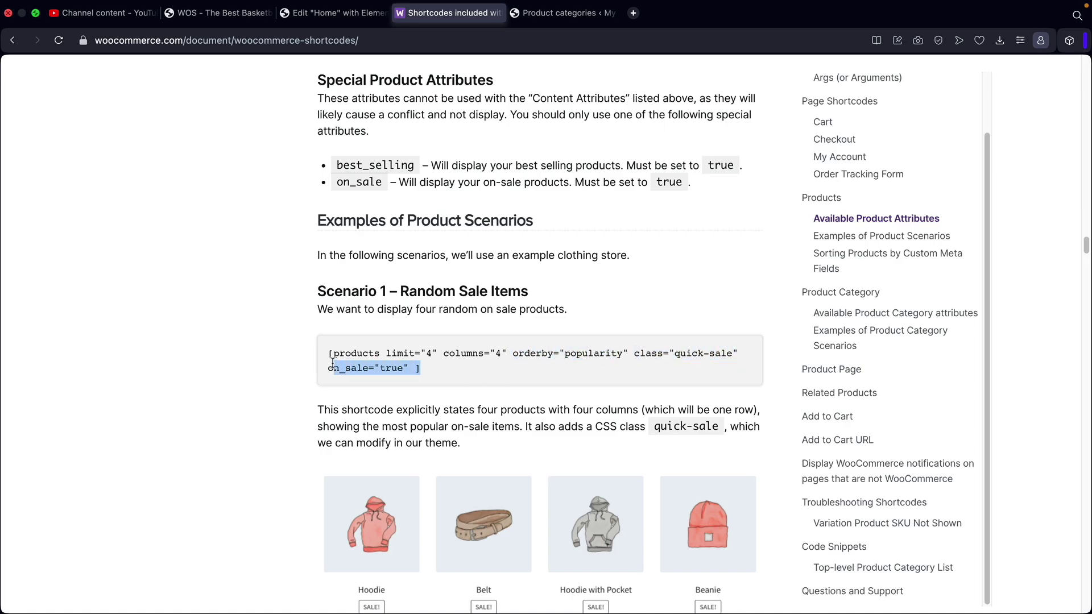
{"action": "left_click", "coordinate": [427, 369]}
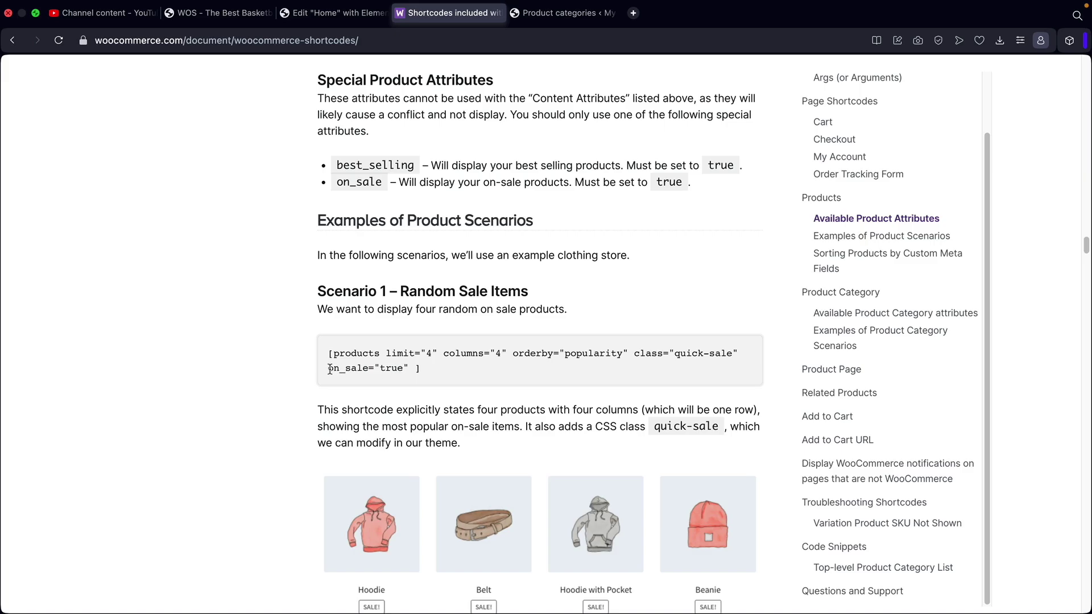
{"action": "left_click_drag", "start_coordinate": [330, 369], "coordinate": [408, 369]}
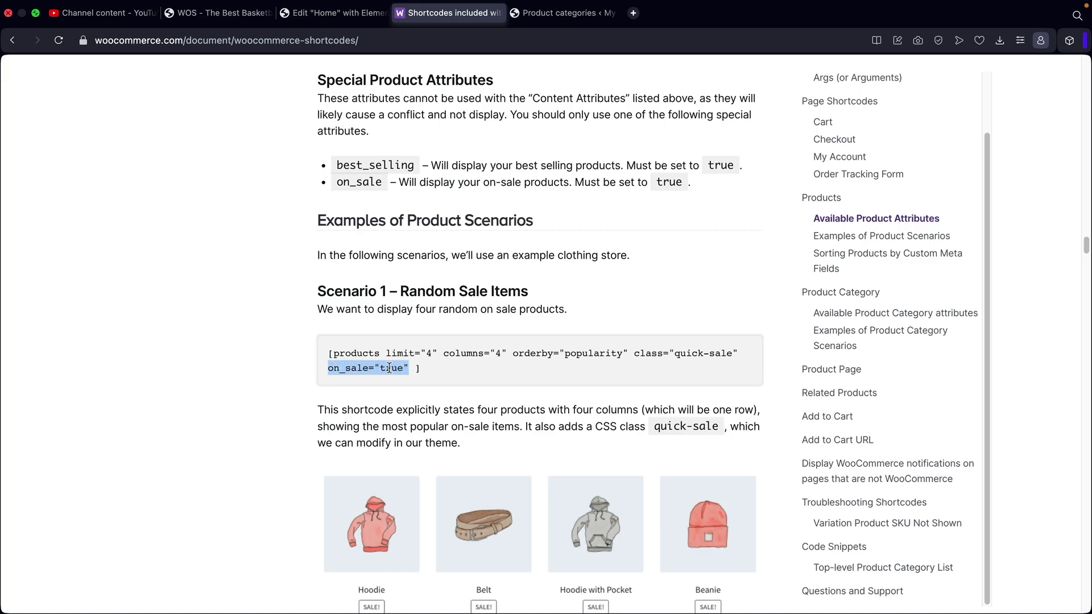
{"action": "right_click", "coordinate": [389, 368]}
{"action": "left_click", "coordinate": [408, 437]}
{"action": "left_click", "coordinate": [312, 16]}
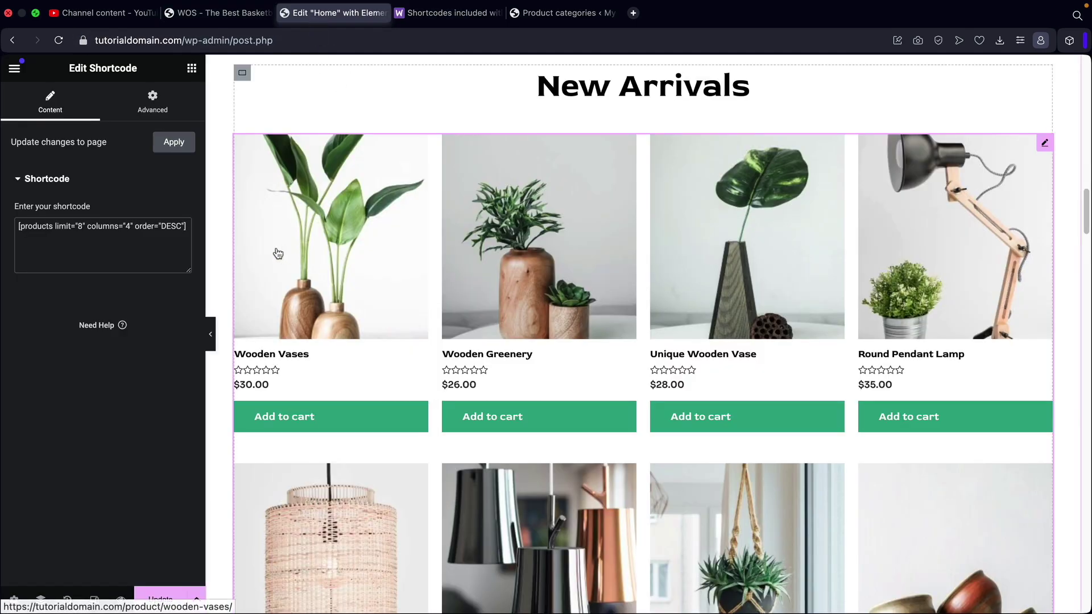
Paste on_sale="true" before the closing ] and check the sale items like Ceramic Blue Vase.
{"action": "left_click", "coordinate": [191, 229]}
{"action": "key", "text": "BackSpace"}
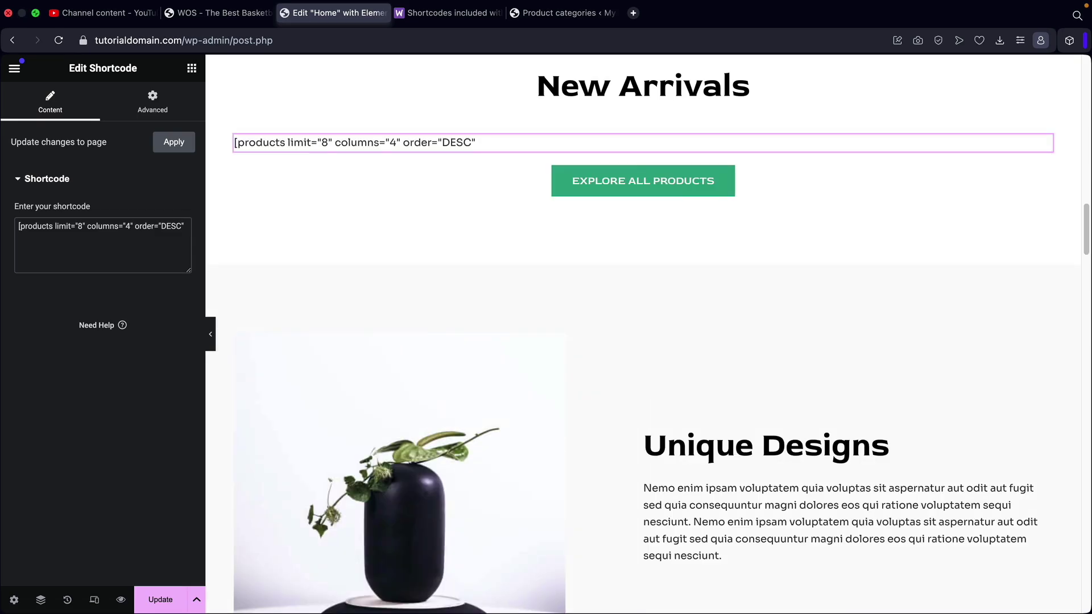
{"action": "right_click", "coordinate": [187, 226]}
{"action": "left_click", "coordinate": [212, 336]}
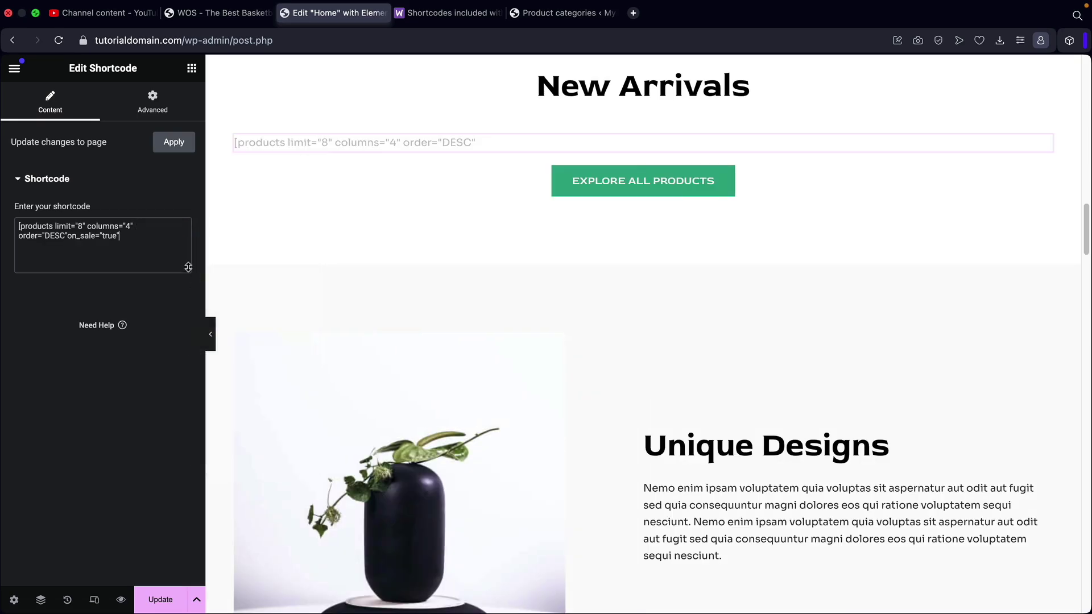
{"action": "type", "text": "]"}
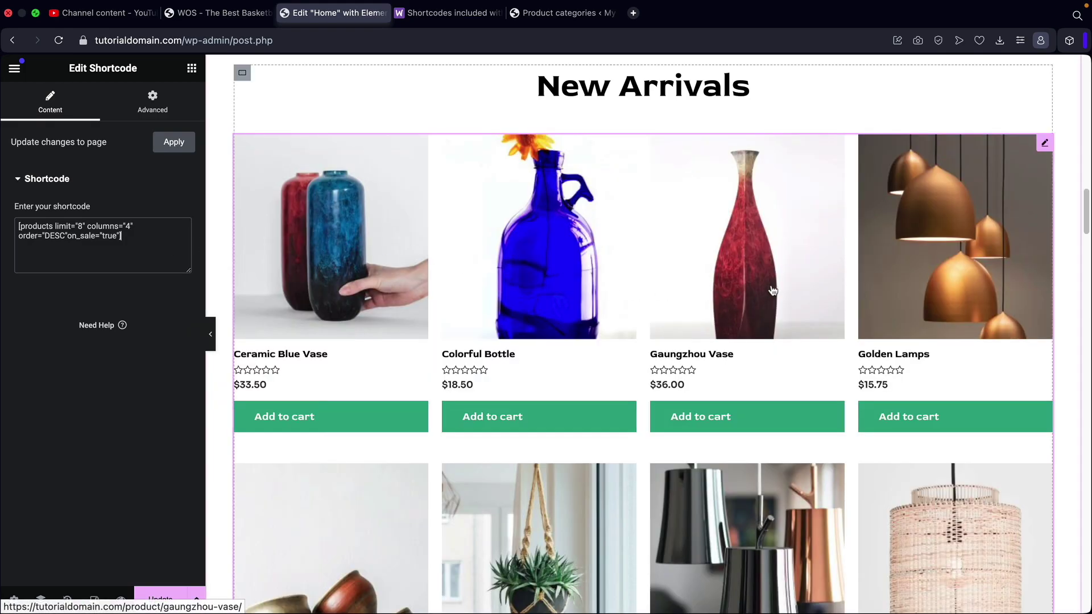
{"action": "scroll", "coordinate": [773, 290], "scroll_direction": "down", "scroll_amount": 3}
{"action": "scroll", "coordinate": [819, 335], "scroll_direction": "down", "scroll_amount": 1}
{"action": "scroll", "coordinate": [515, 432], "scroll_direction": "down", "scroll_amount": 3}
{"action": "scroll", "coordinate": [476, 419], "scroll_direction": "up", "scroll_amount": 3}
{"action": "scroll", "coordinate": [479, 419], "scroll_direction": "up", "scroll_amount": 3}
{"action": "scroll", "coordinate": [407, 444], "scroll_direction": "up", "scroll_amount": 2}
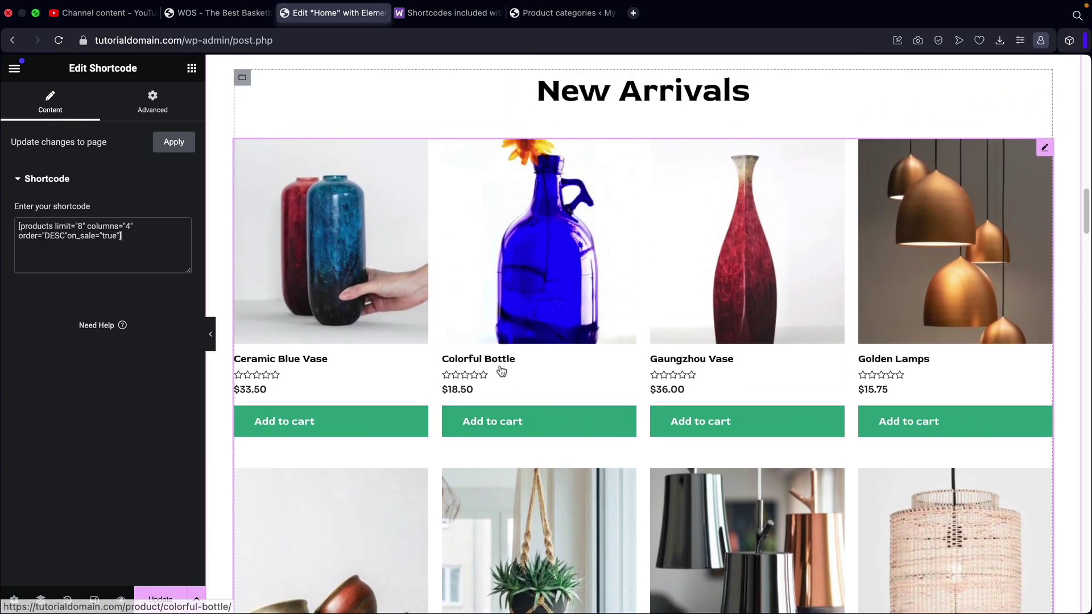
{"action": "left_click", "coordinate": [430, 14]}
{"action": "left_click", "coordinate": [419, 360]}
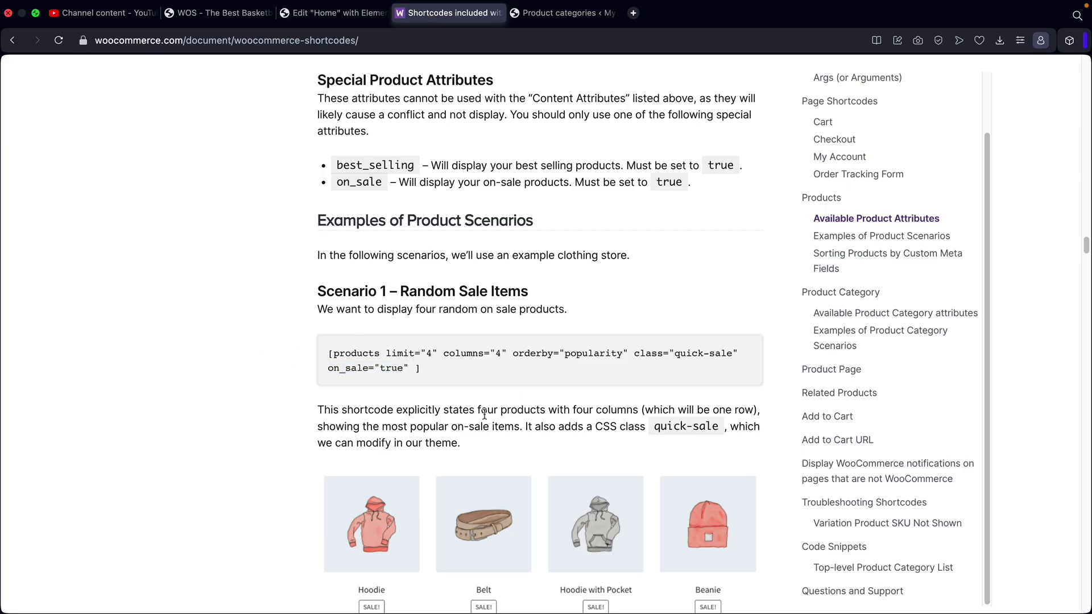
{"action": "scroll", "coordinate": [483, 406], "scroll_direction": "down", "scroll_amount": 9}
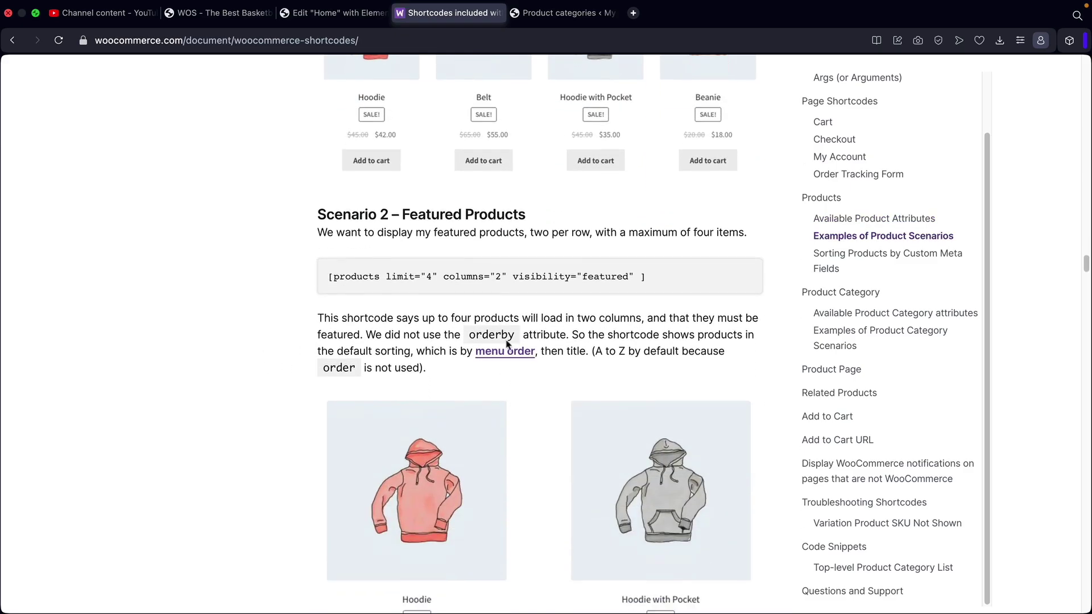
{"action": "scroll", "coordinate": [490, 290], "scroll_direction": "down", "scroll_amount": 2}
{"action": "scroll", "coordinate": [487, 288], "scroll_direction": "down", "scroll_amount": 4}
{"action": "scroll", "coordinate": [444, 278], "scroll_direction": "down", "scroll_amount": 4}
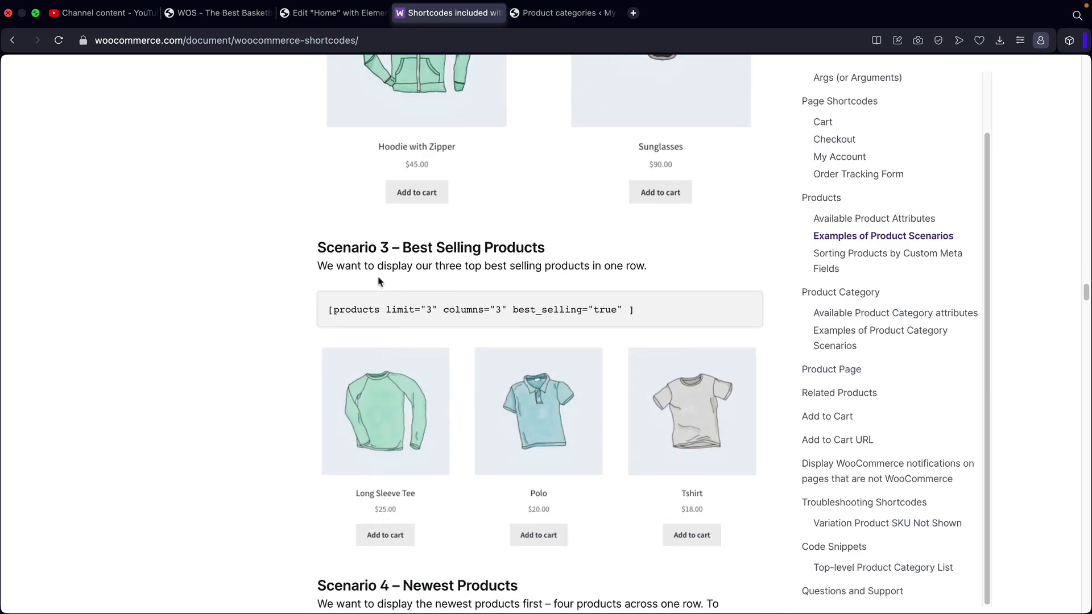
{"action": "scroll", "coordinate": [379, 280], "scroll_direction": "down", "scroll_amount": 3}
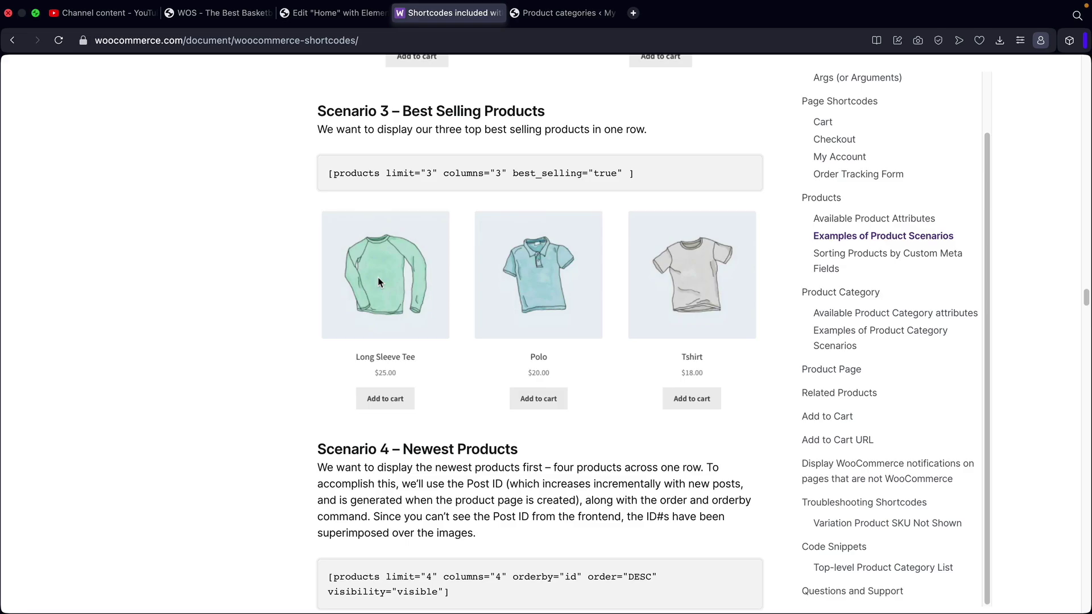
{"action": "scroll", "coordinate": [378, 278], "scroll_direction": "down", "scroll_amount": 6}
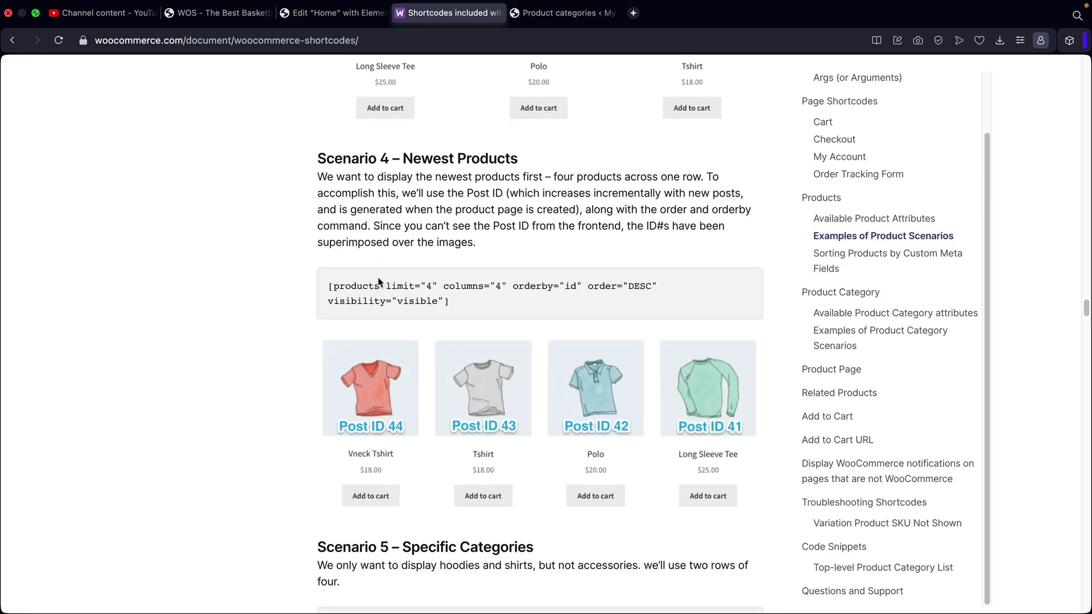
{"action": "scroll", "coordinate": [379, 281], "scroll_direction": "down", "scroll_amount": 7}
{"action": "left_click_drag", "start_coordinate": [438, 298], "coordinate": [328, 285]}
{"action": "left_click", "coordinate": [496, 319]}
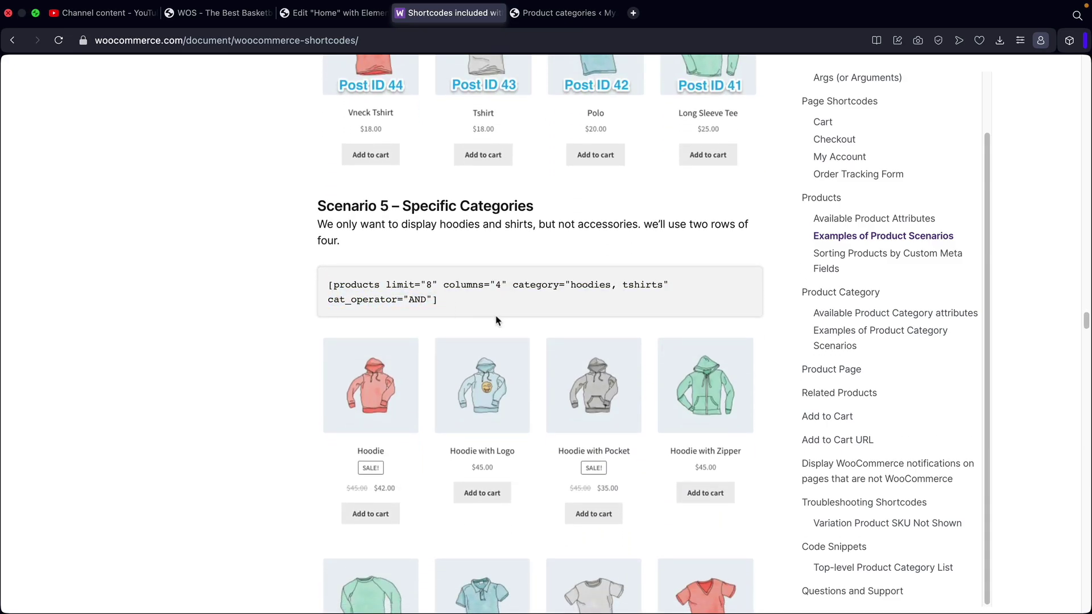
{"action": "scroll", "coordinate": [498, 320], "scroll_direction": "down", "scroll_amount": 5}
{"action": "scroll", "coordinate": [995, 419], "scroll_direction": "down", "scroll_amount": 3}
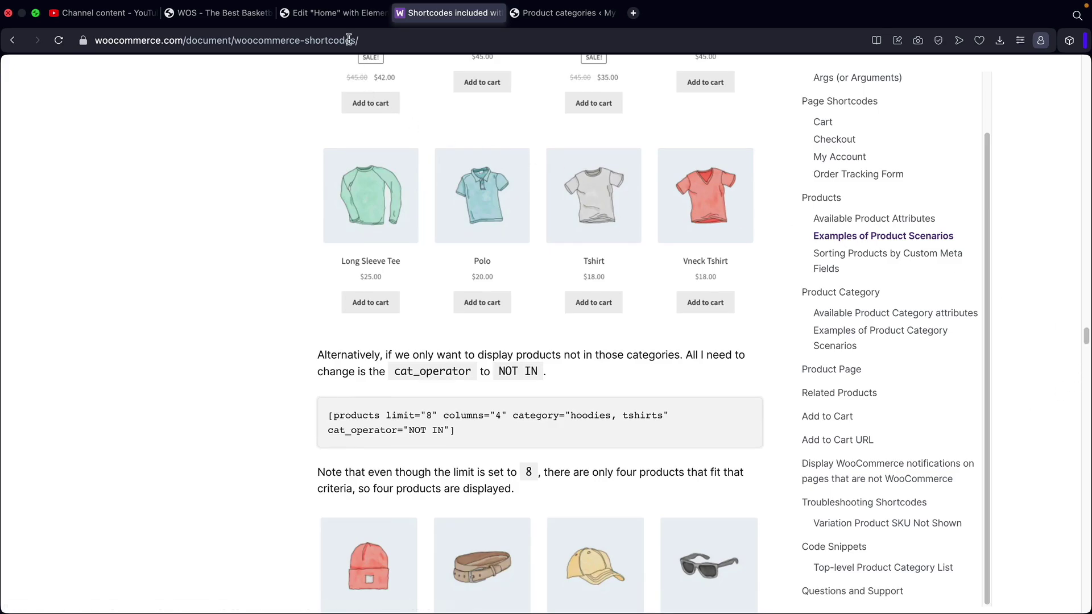
{"action": "left_click", "coordinate": [340, 16]}
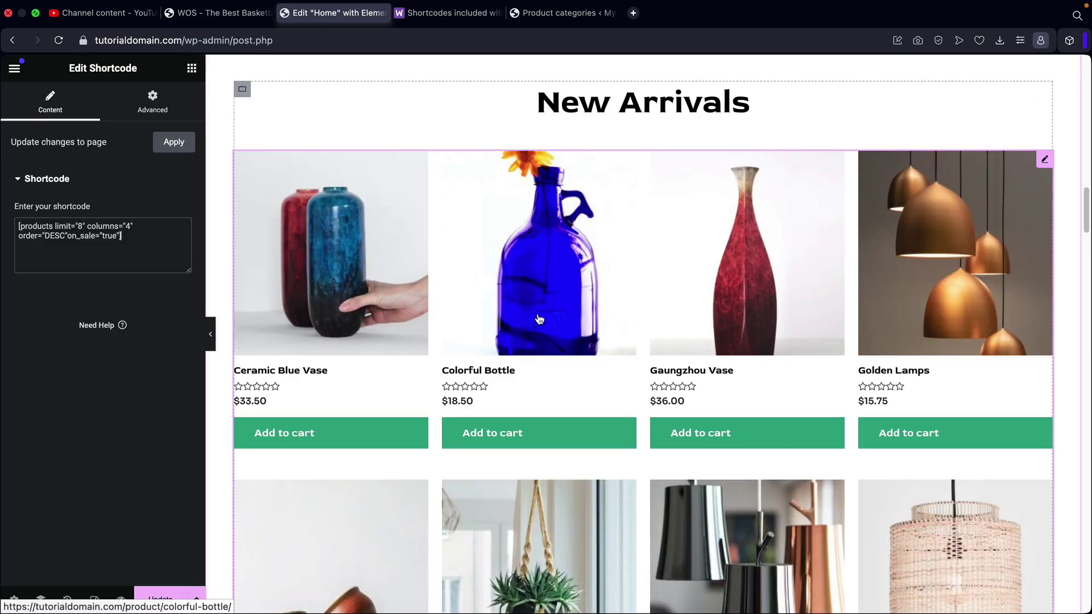
Show the live WOS basketball shop home page scrolled back to its top hero section.
{"action": "left_click", "coordinate": [223, 17]}
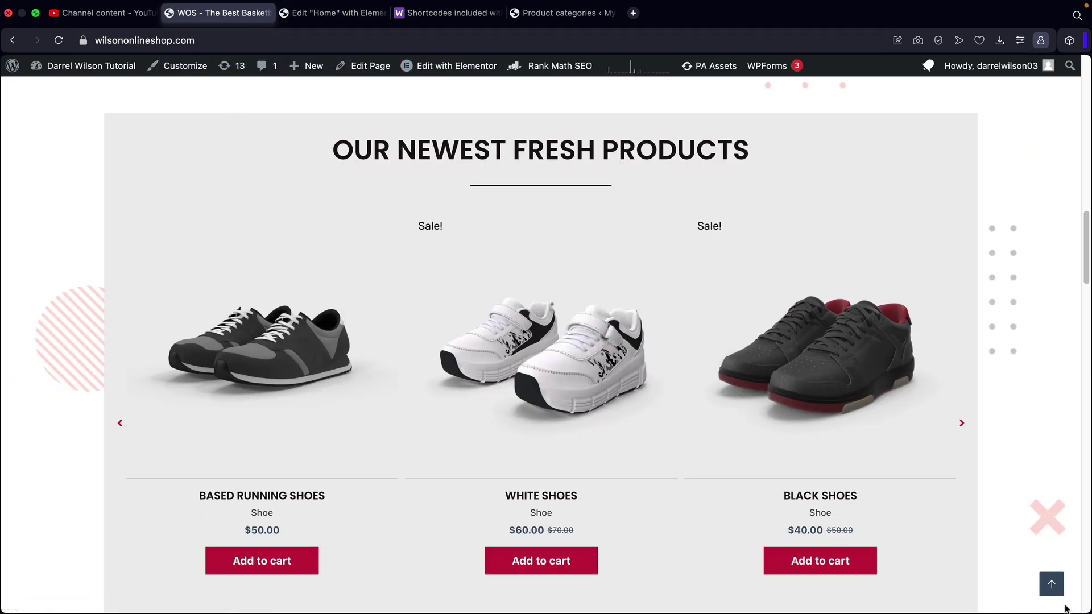
{"action": "left_click", "coordinate": [1051, 584]}
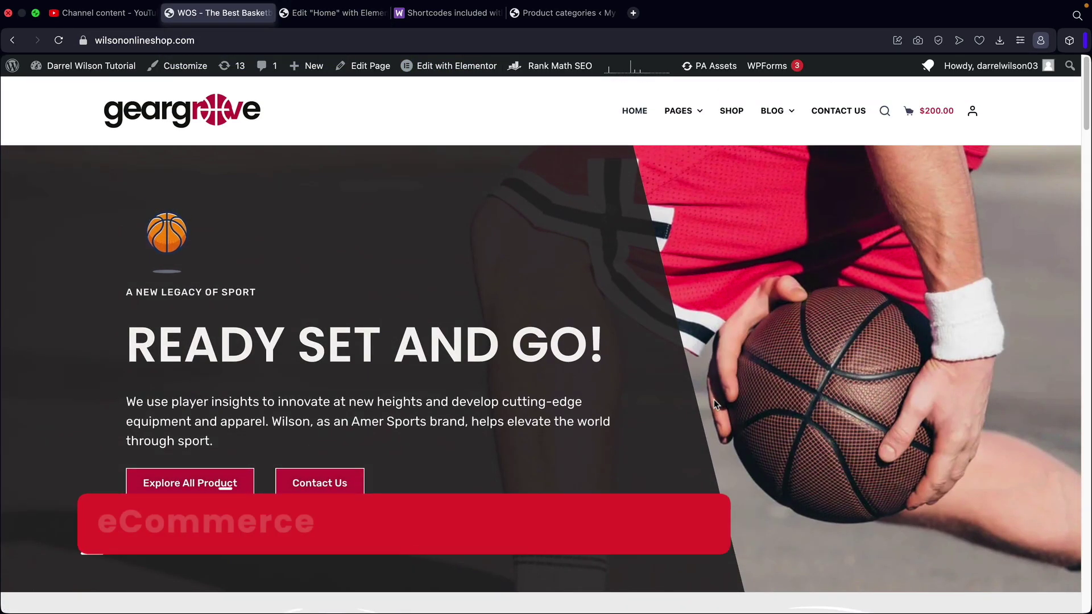